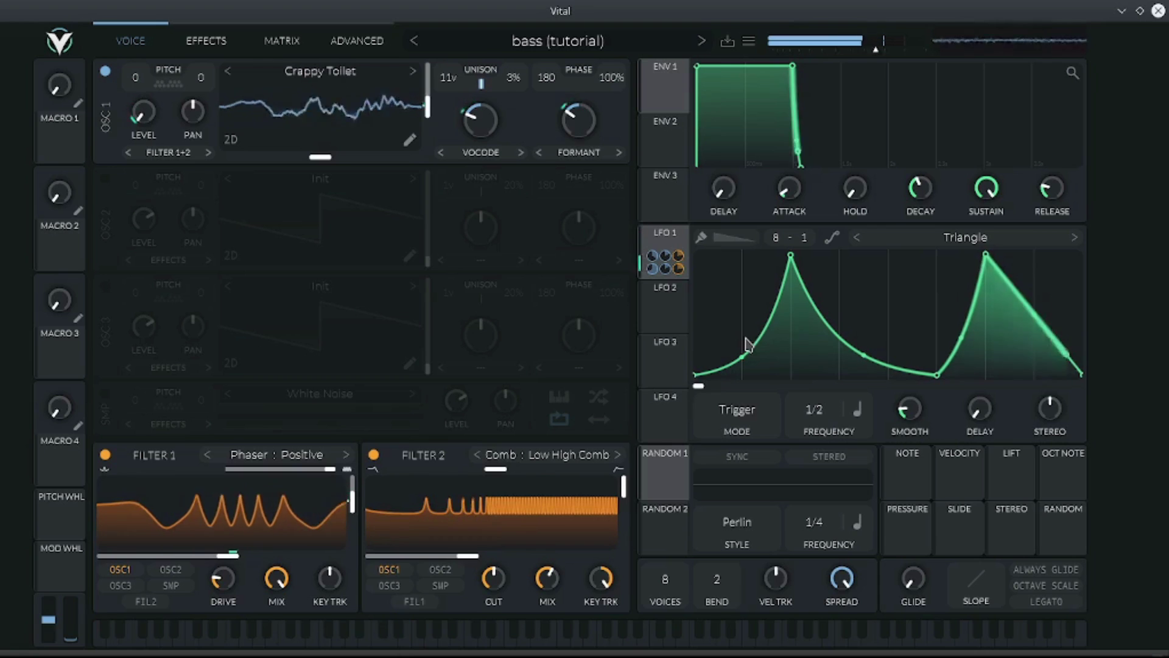
- Initialize the preset and load the Crappy Toilet wavetable from the Glorkglunk folder into oscillator 1
{"action": "left_click", "coordinate": [749, 42]}
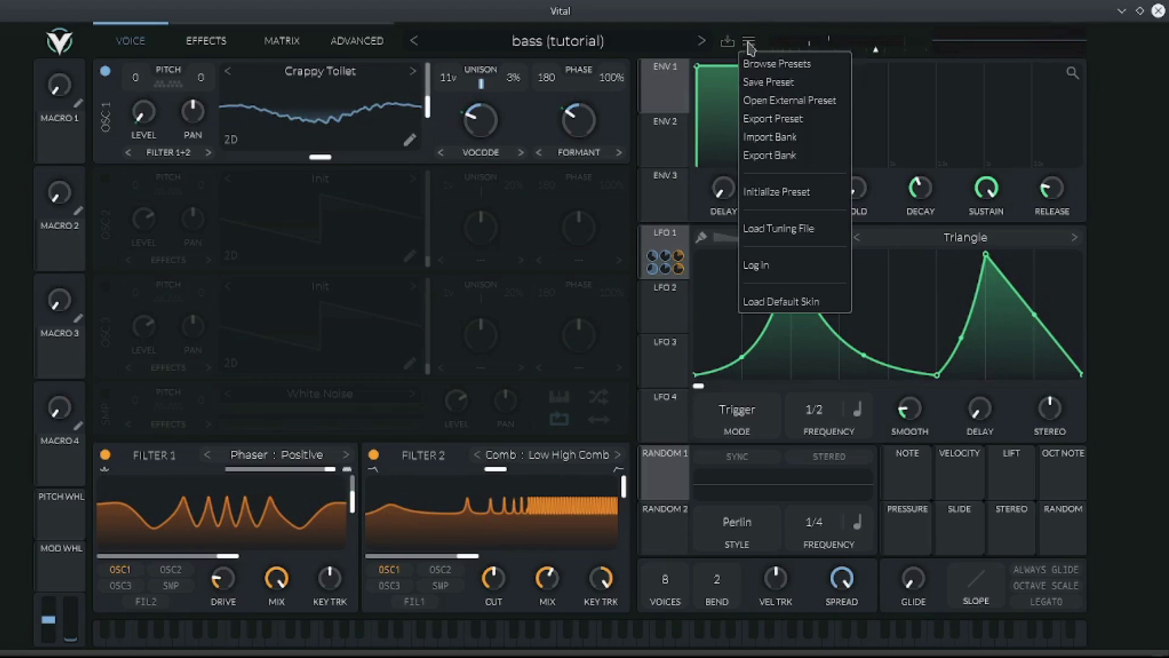
{"action": "left_click", "coordinate": [776, 191]}
{"action": "left_click", "coordinate": [308, 83]}
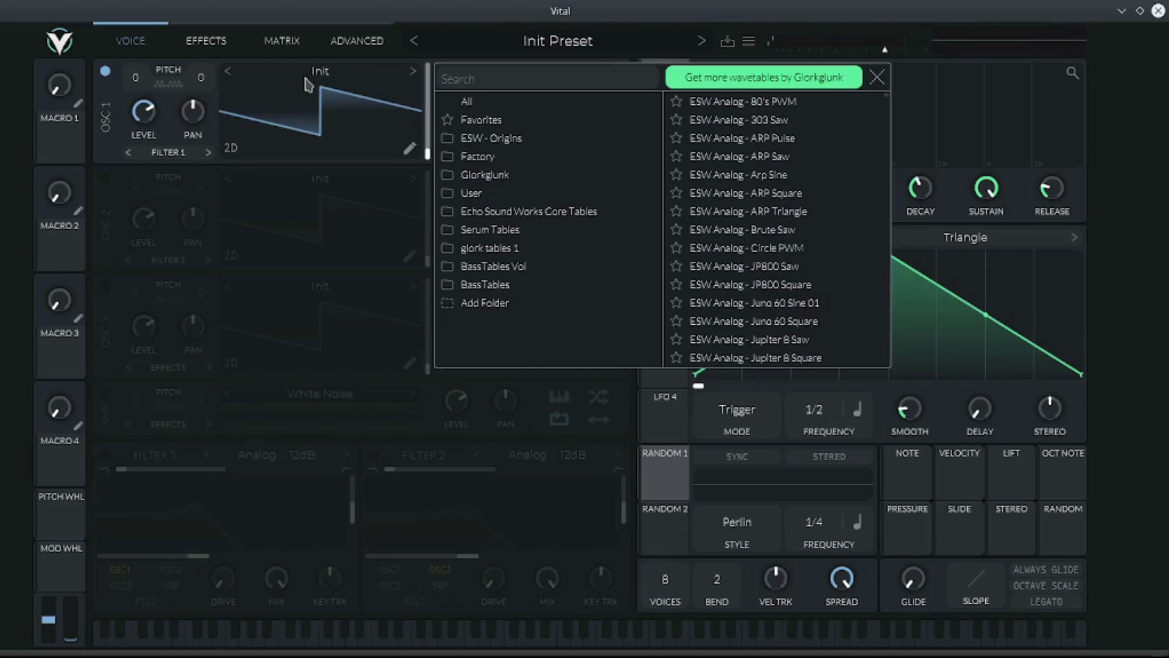
{"action": "left_click", "coordinate": [499, 177]}
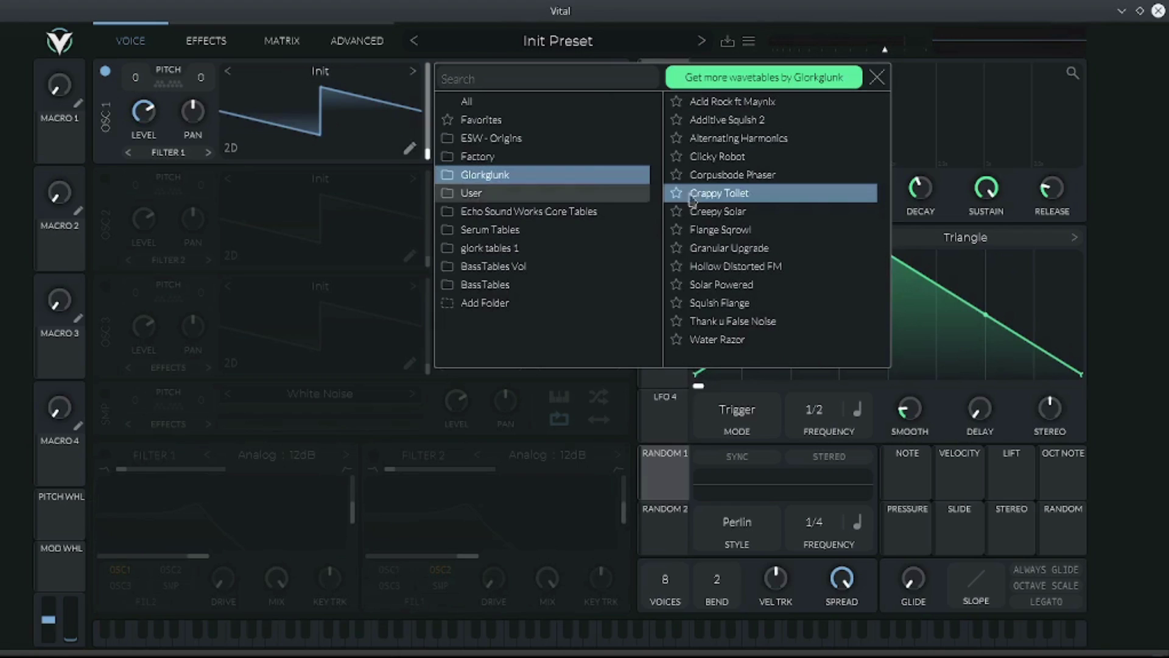
{"action": "left_click", "coordinate": [760, 194]}
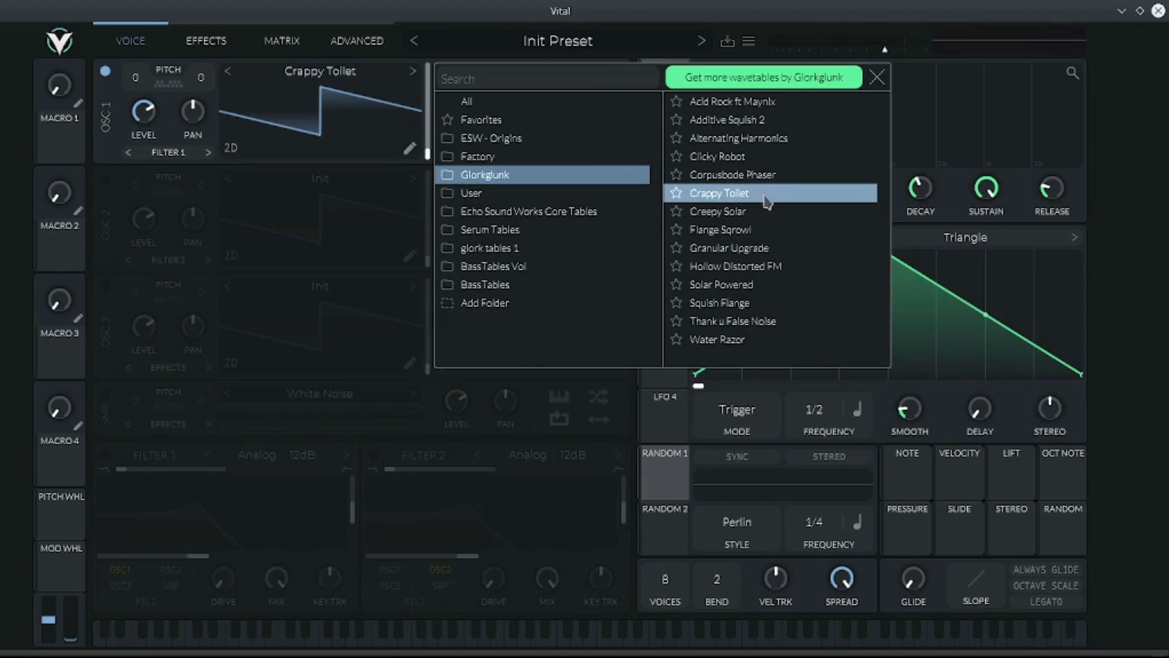
{"action": "left_click", "coordinate": [417, 201]}
- Try different wavetable positions for oscillator 1, including frame 256
{"action": "left_click_drag", "start_coordinate": [357, 150], "coordinate": [377, 108]}
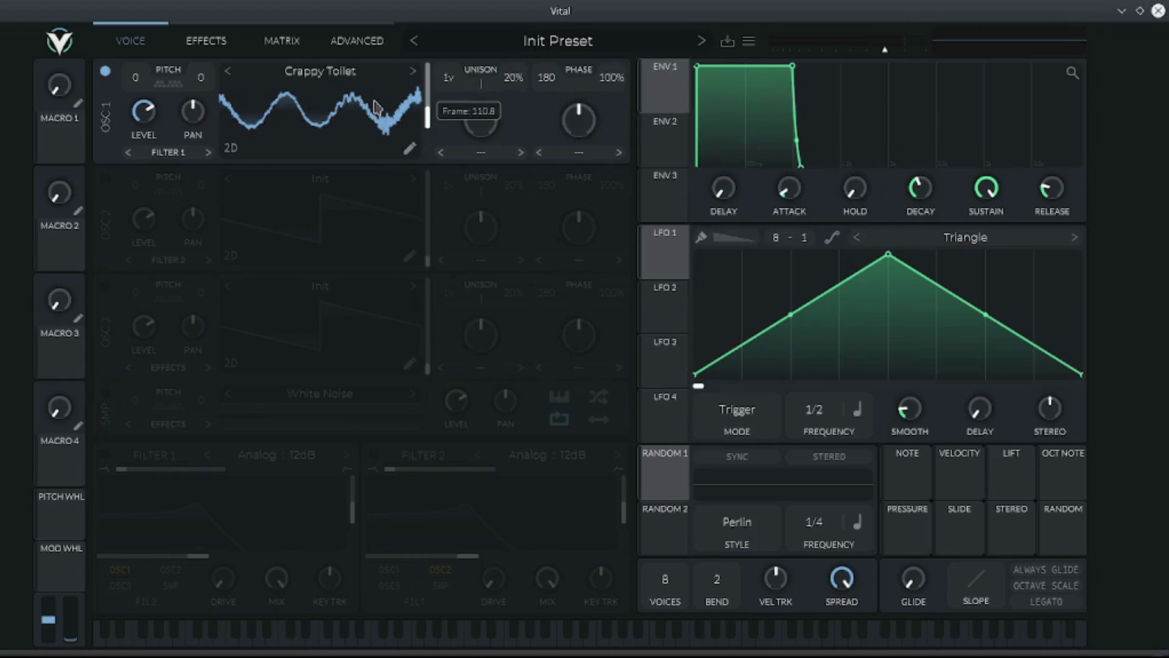
{"action": "left_click", "coordinate": [329, 72]}
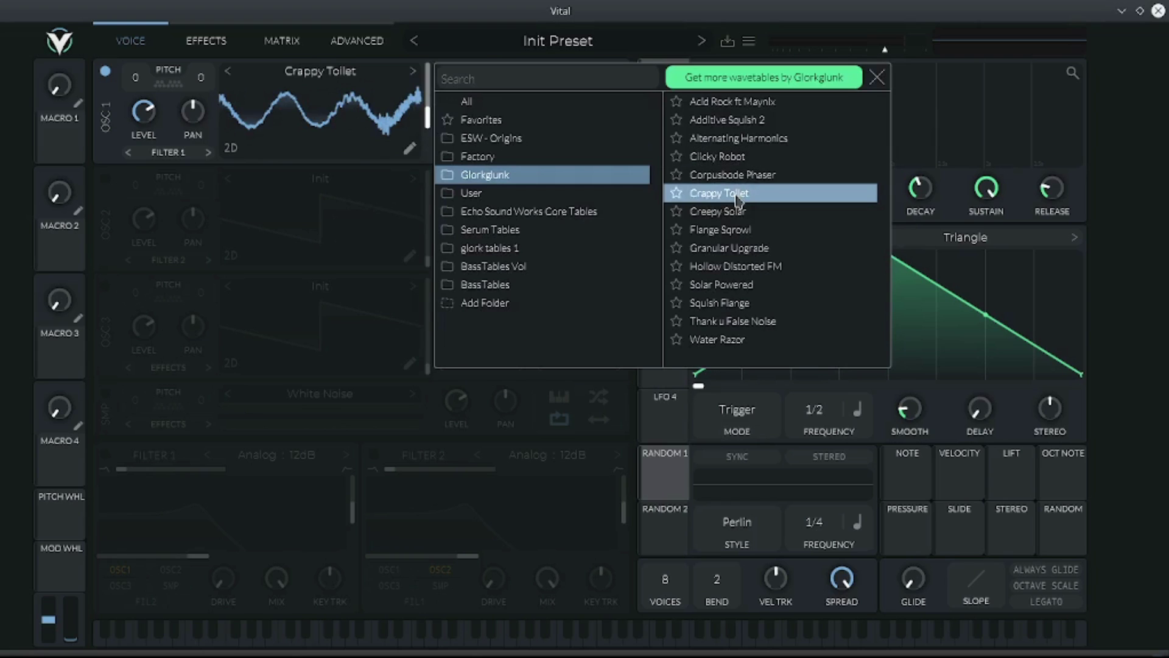
{"action": "left_click", "coordinate": [361, 247]}
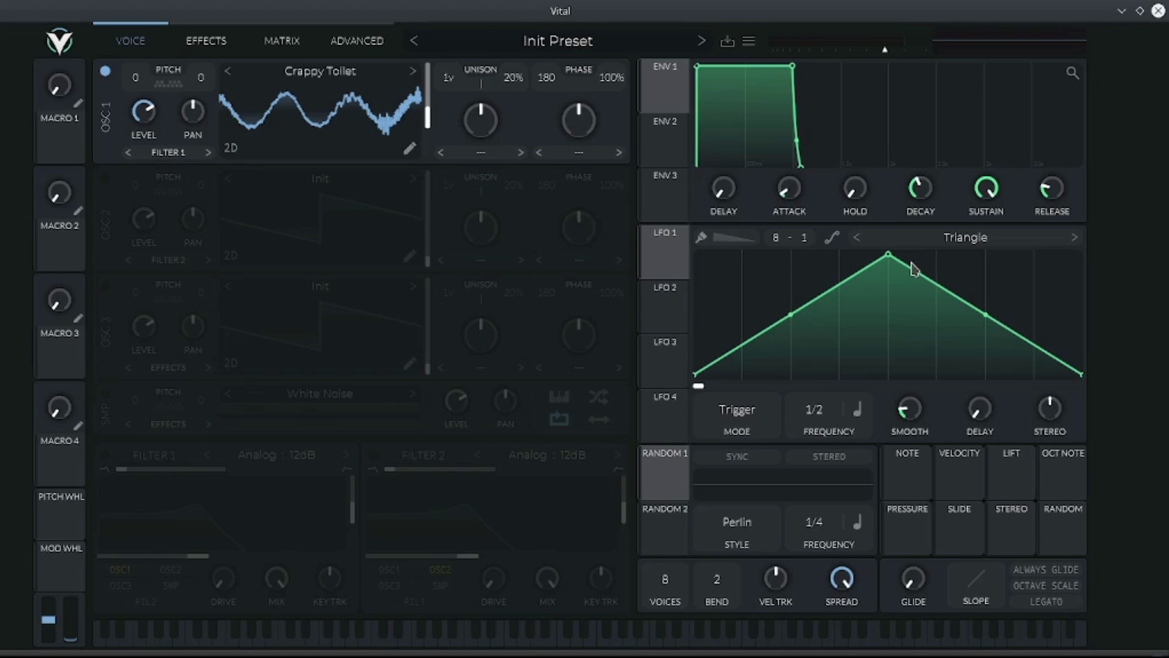
{"action": "left_click_drag", "start_coordinate": [428, 125], "coordinate": [428, 123]}
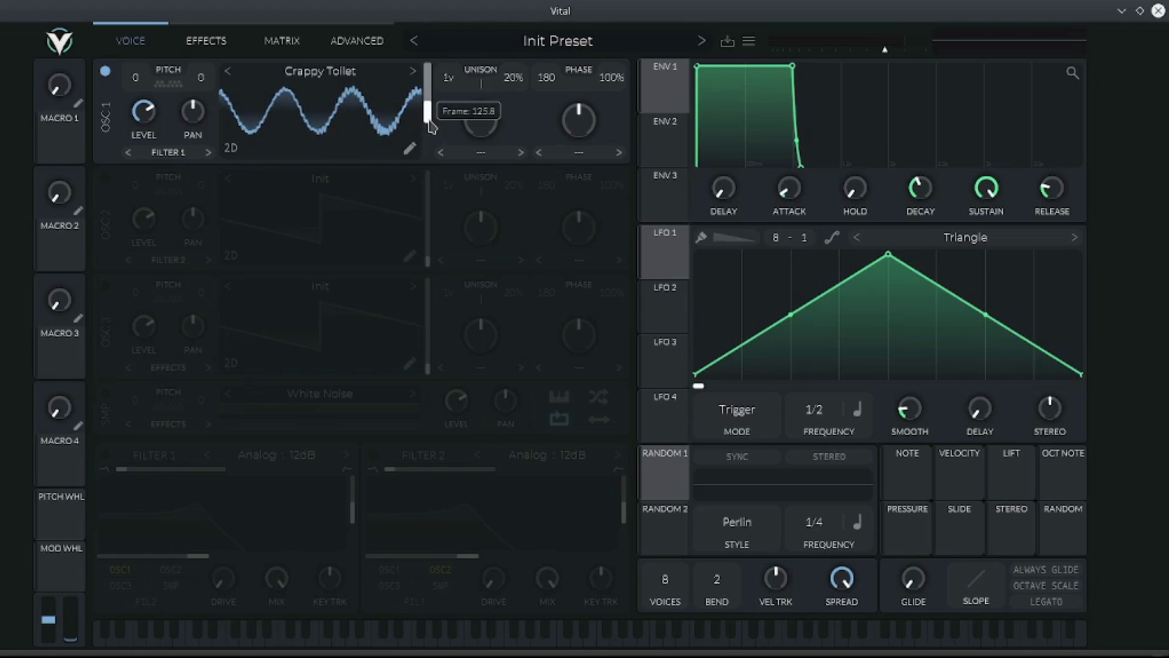
{"action": "right_click", "coordinate": [430, 126]}
{"action": "left_click", "coordinate": [449, 175]}
{"action": "type", "text": "256"}
{"action": "key", "text": "Return"}
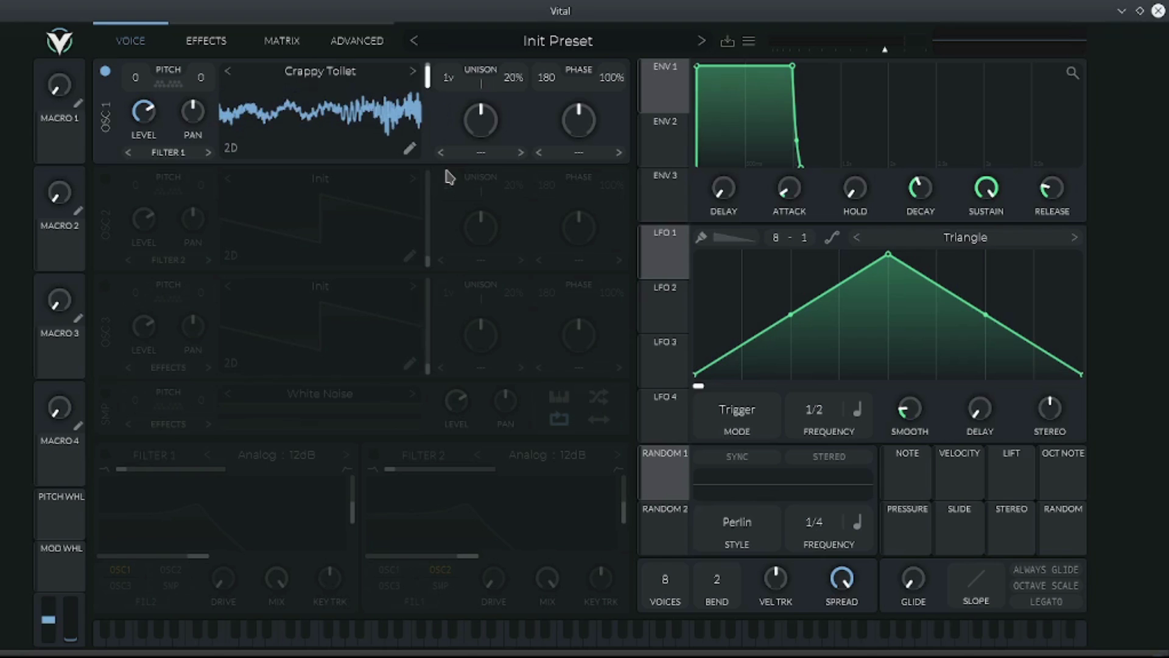
- Set oscillator 1's wavetable frame position to 128
{"action": "right_click", "coordinate": [429, 82]}
{"action": "left_click", "coordinate": [449, 135]}
{"action": "type", "text": "128"}
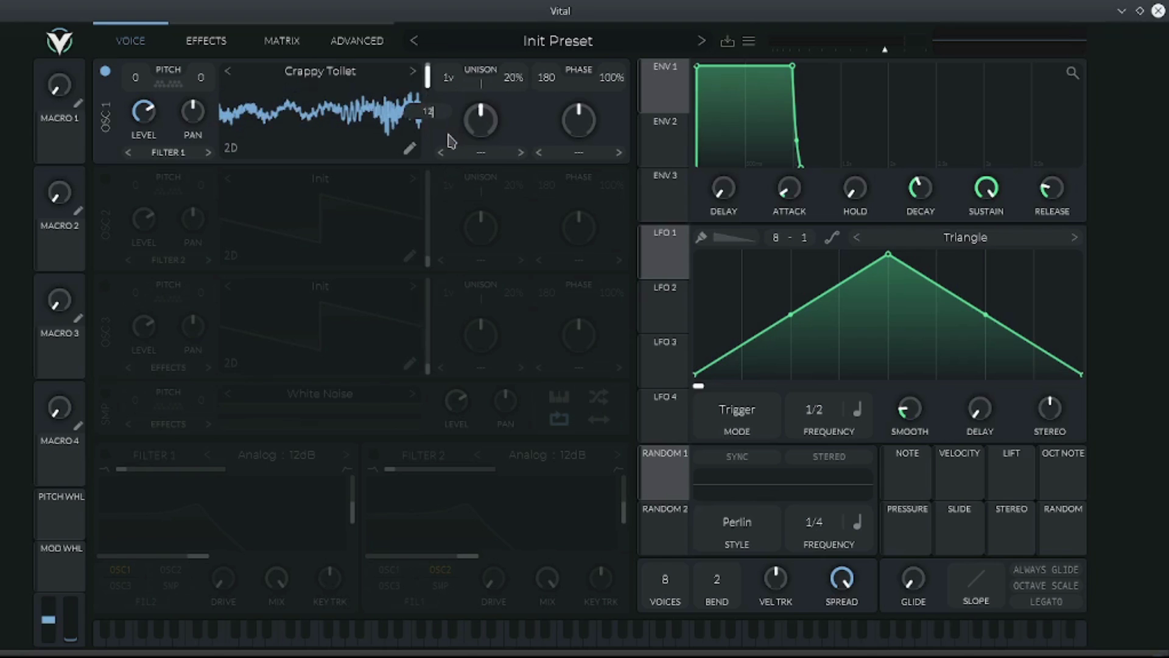
{"action": "key", "text": "Return"}
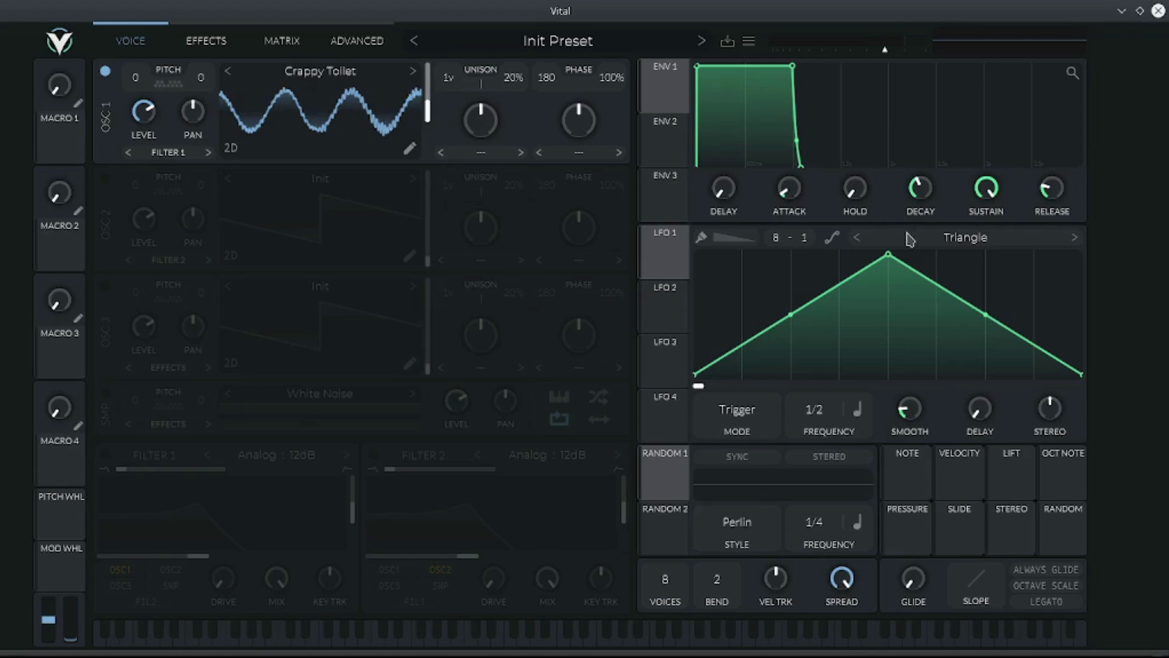
- Load the user shape "bass (tutorial)" into LFO 1
{"action": "left_click", "coordinate": [908, 238]}
{"action": "left_click", "coordinate": [774, 148]}
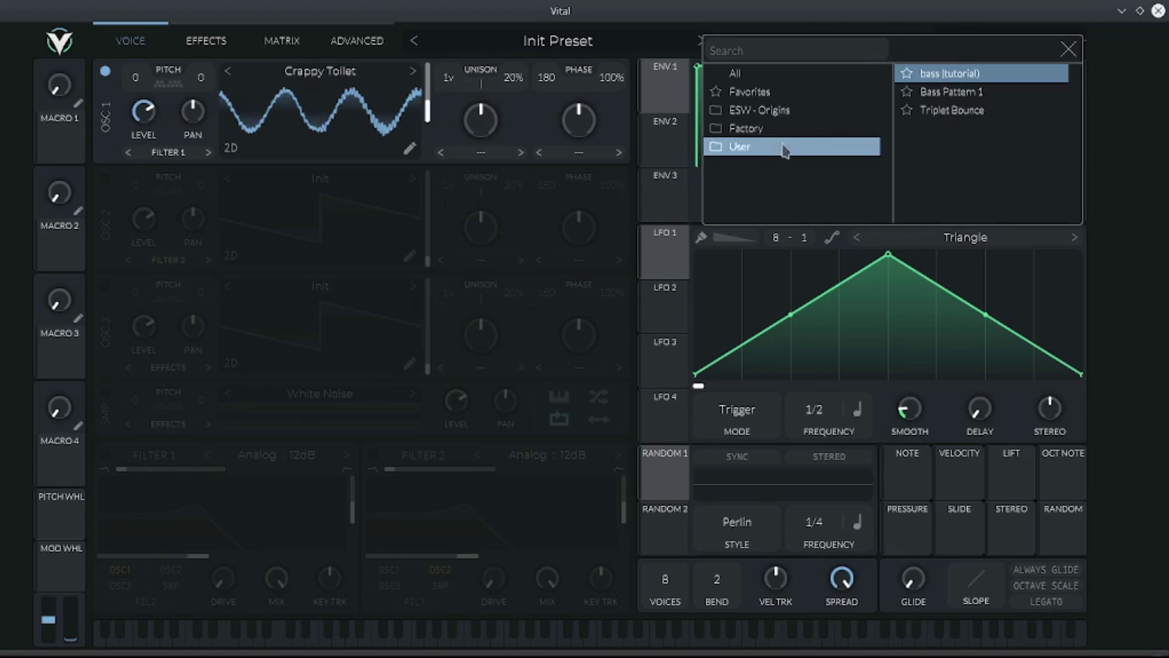
{"action": "left_click", "coordinate": [950, 75]}
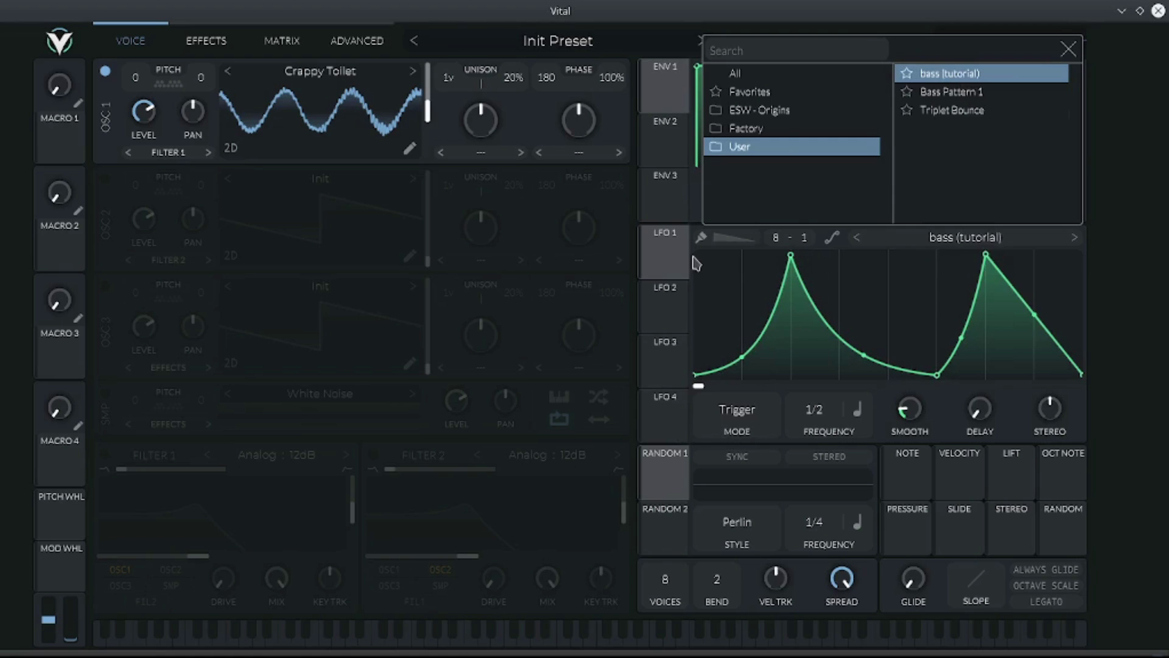
{"action": "left_click", "coordinate": [492, 312]}
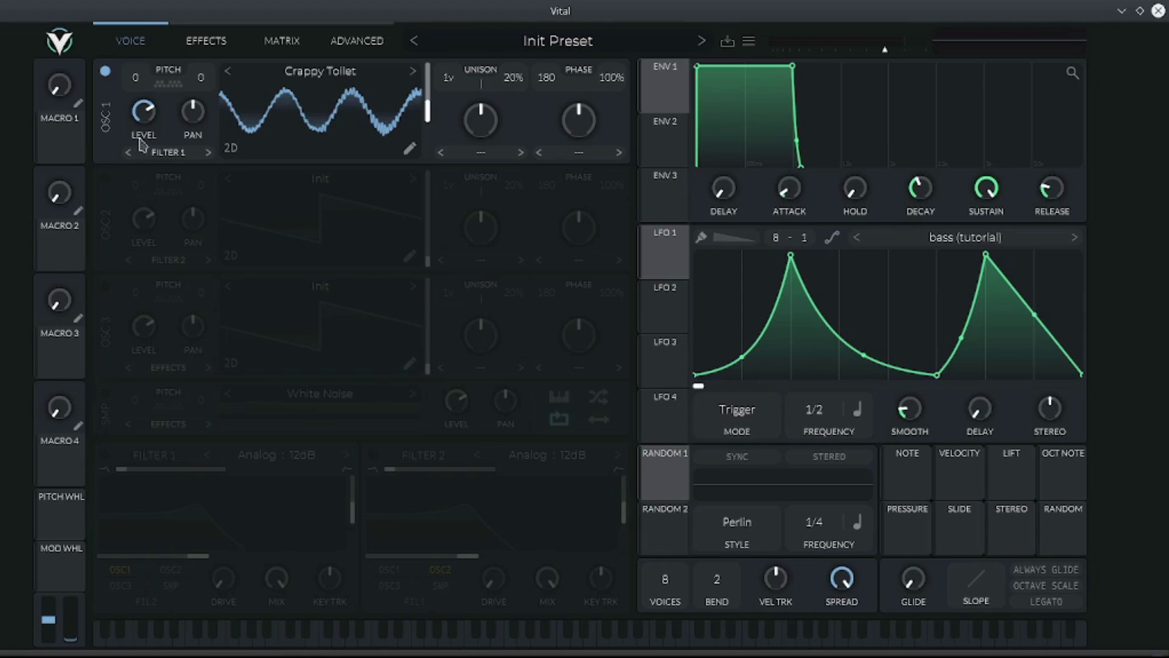
- Turn oscillator 1's level down to zero and modulate it with LFO 1 at full depth
{"action": "left_click_drag", "start_coordinate": [140, 120], "coordinate": [143, 278]}
{"action": "mouse_move", "coordinate": [672, 270]}
{"action": "left_click_drag", "start_coordinate": [673, 270], "coordinate": [139, 137]}
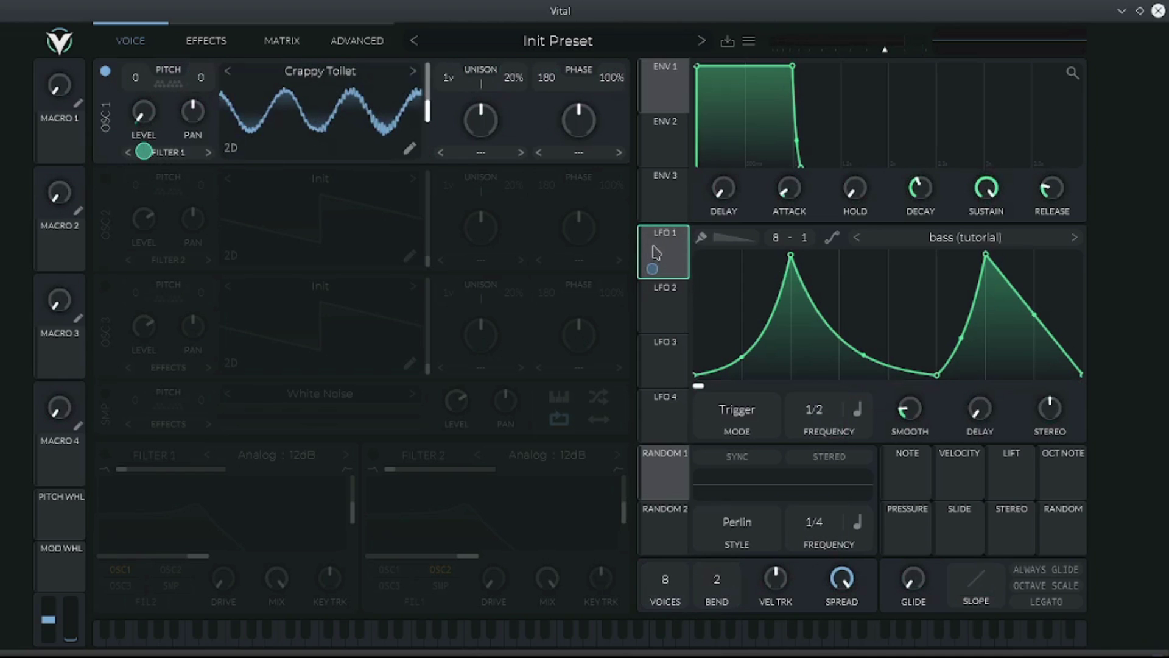
- Modulate oscillator 1's wavetable position with LFO 1 by 51.20 and switch the waveform display to 3D
{"action": "left_click_drag", "start_coordinate": [653, 268], "coordinate": [410, 104]}
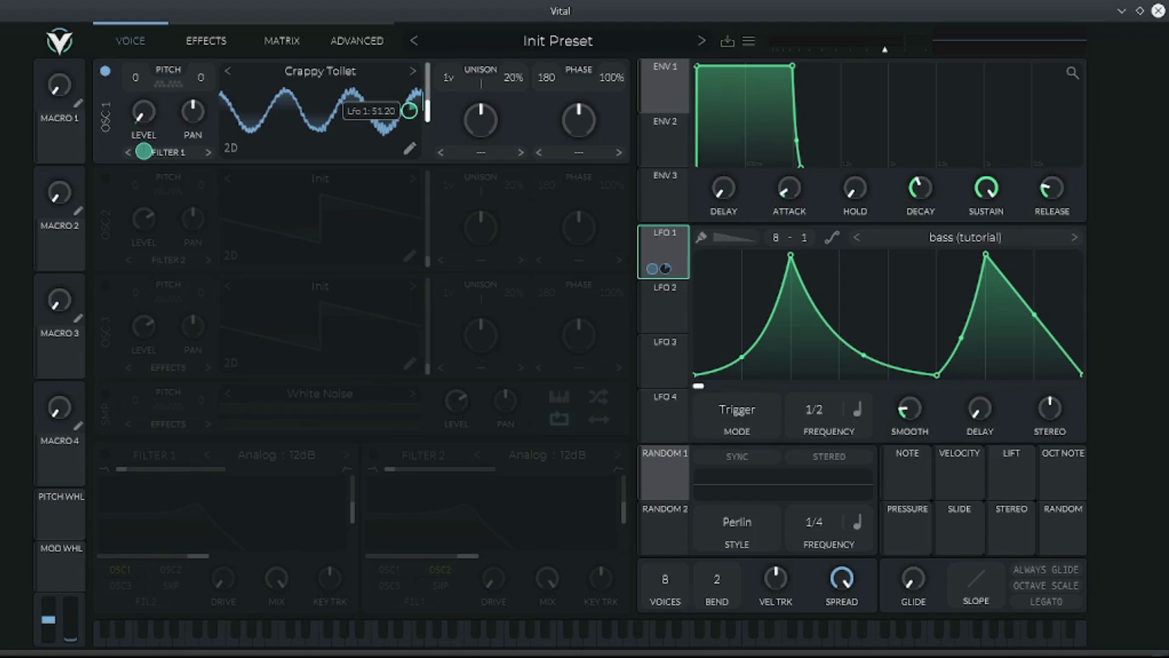
{"action": "right_click", "coordinate": [410, 110]}
{"action": "left_click", "coordinate": [475, 218]}
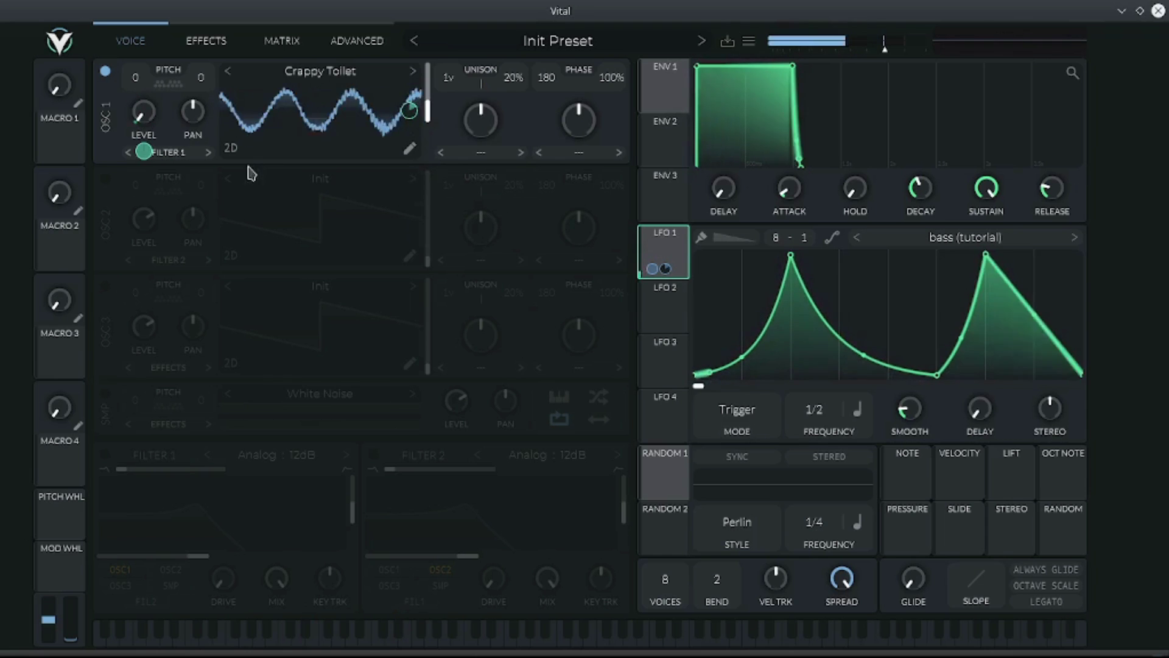
{"action": "left_click", "coordinate": [233, 151]}
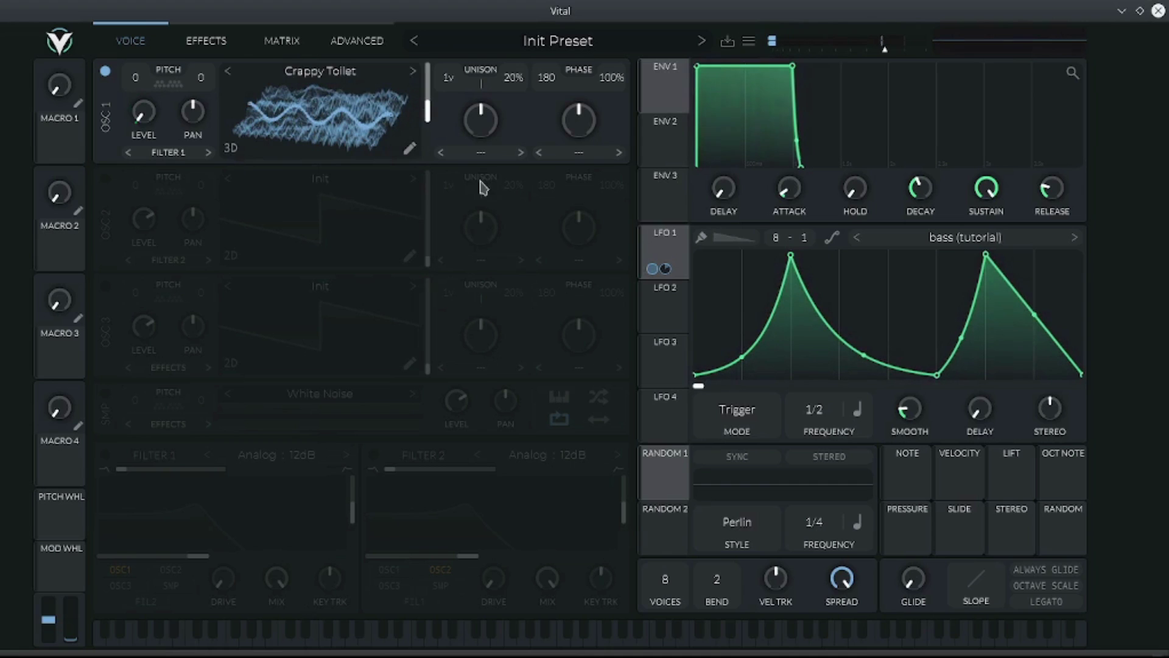
- Set oscillator 1's unison to 11 voices with 5% detune and apply a Vocode spectral morph of 25.5%
{"action": "left_click_drag", "start_coordinate": [458, 88], "coordinate": [528, 131]}
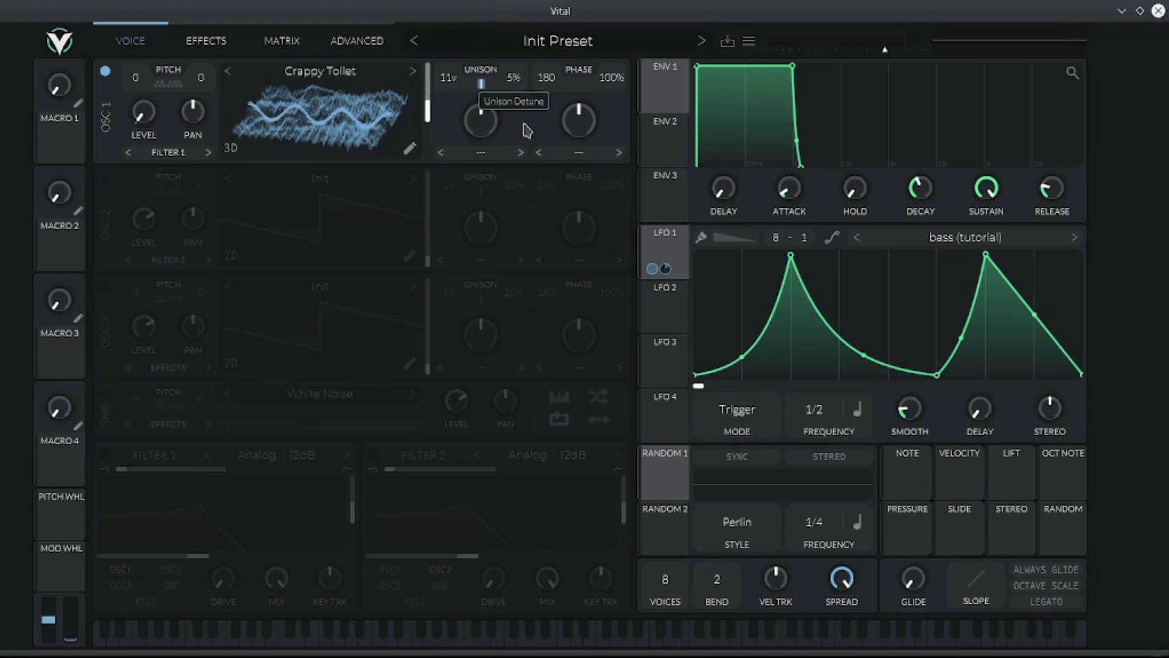
{"action": "left_click", "coordinate": [482, 153]}
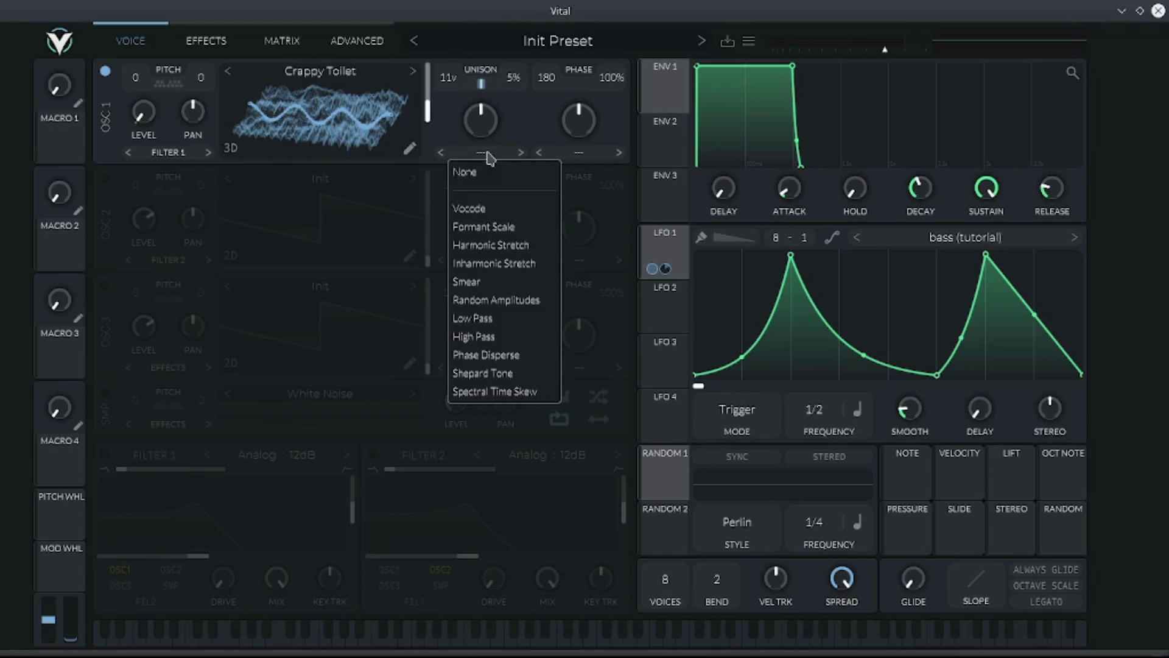
{"action": "left_click", "coordinate": [478, 214]}
{"action": "left_click_drag", "start_coordinate": [486, 124], "coordinate": [492, 172]}
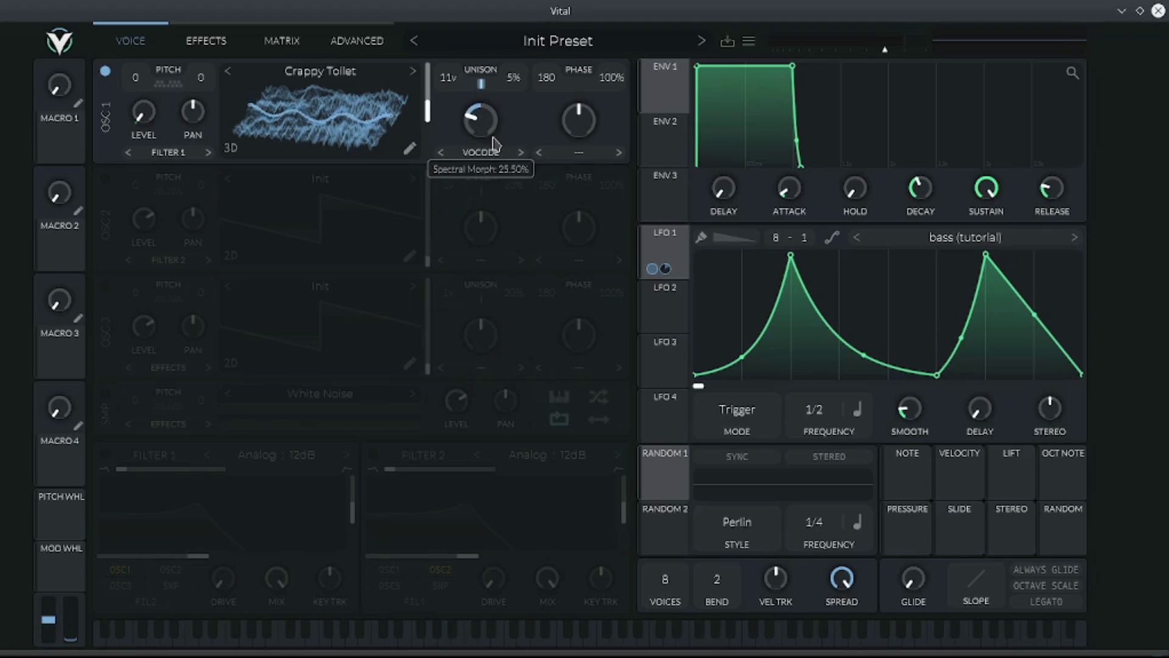
- Apply the Formant wave morph to oscillator 1 and bring its amount to a little under 37.5%
{"action": "left_click", "coordinate": [586, 157]}
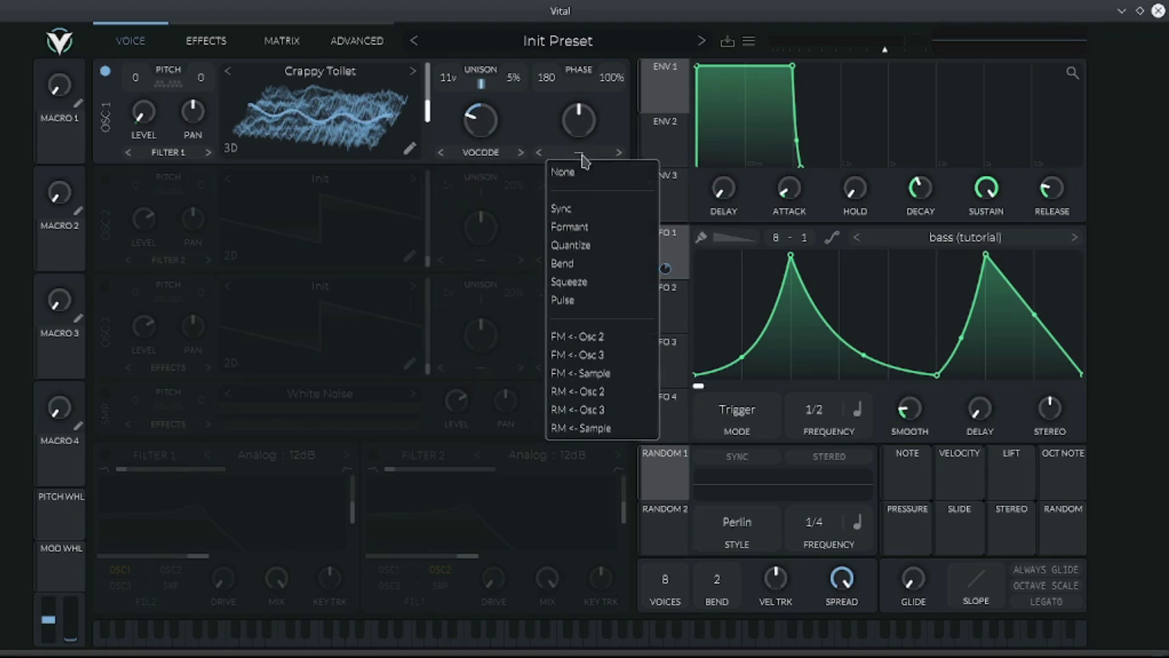
{"action": "left_click", "coordinate": [583, 225]}
{"action": "scroll", "coordinate": [588, 136], "scroll_direction": "down", "scroll_amount": 5}
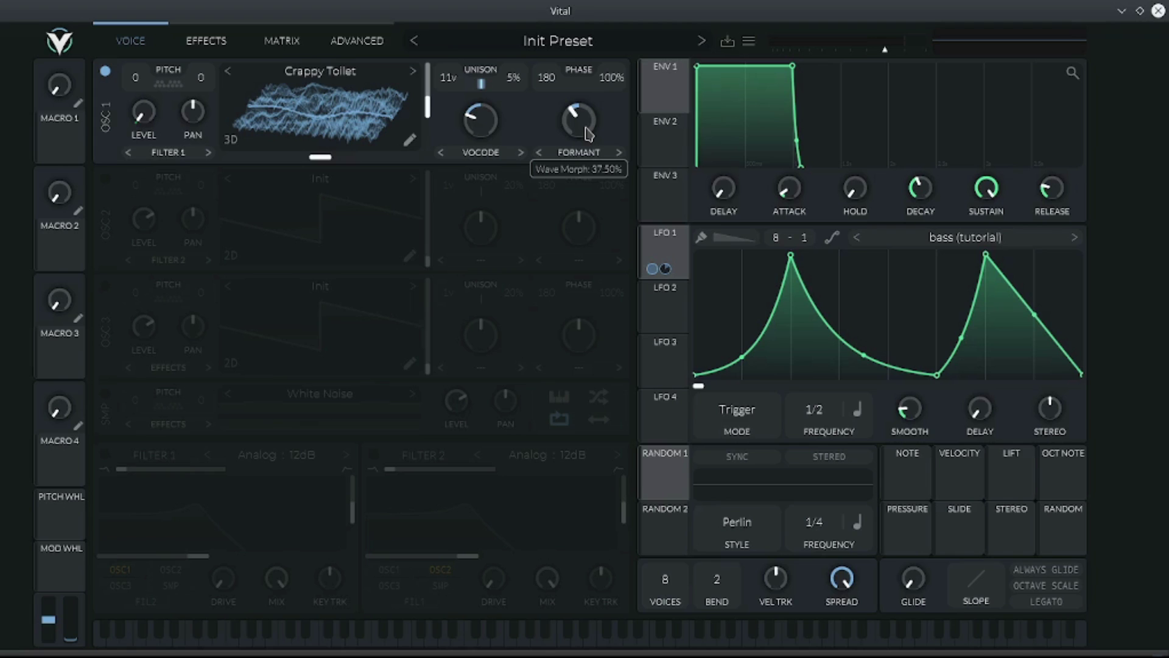
{"action": "left_click_drag", "start_coordinate": [586, 128], "coordinate": [586, 139]}
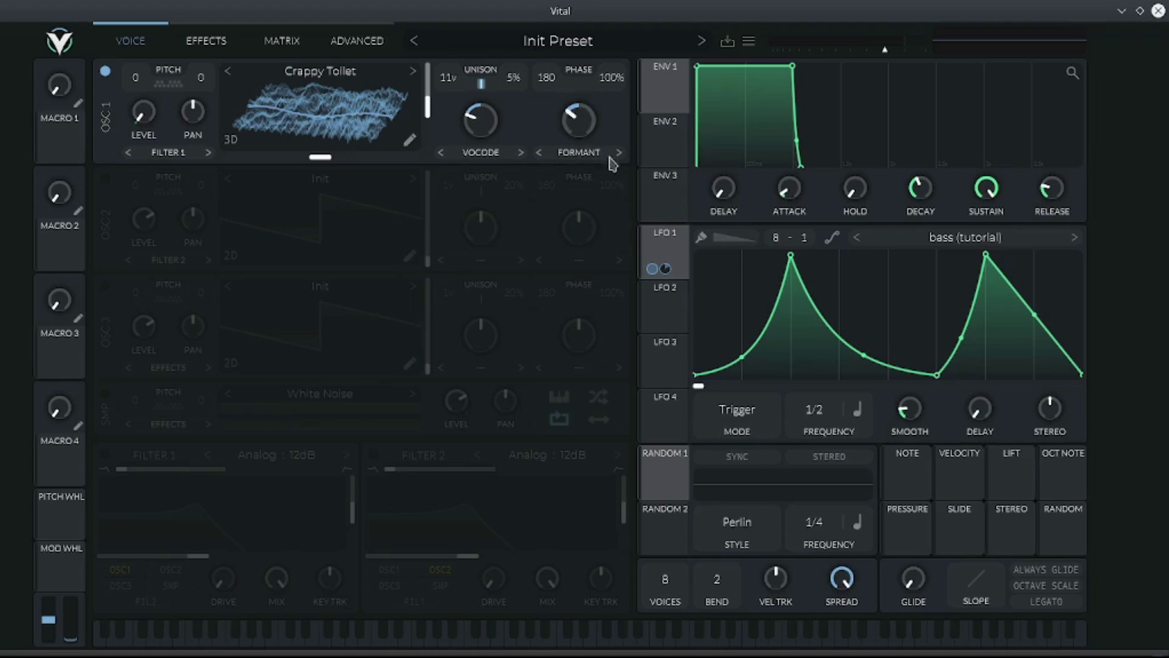
- Assign LFO 1 to oscillator 1's Vocode and Formant amounts and enter a modulation depth for Formant
{"action": "left_click_drag", "start_coordinate": [683, 248], "coordinate": [483, 140]}
{"action": "left_click_drag", "start_coordinate": [483, 168], "coordinate": [483, 183]}
{"action": "left_click_drag", "start_coordinate": [676, 249], "coordinate": [579, 120]}
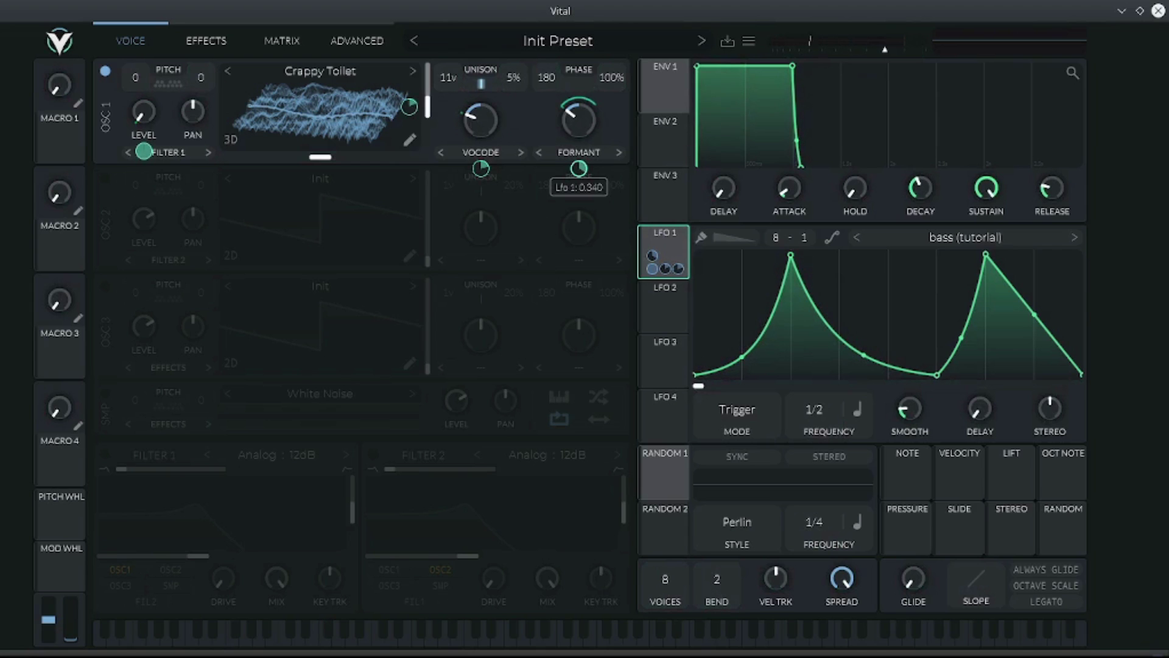
{"action": "right_click", "coordinate": [579, 169]}
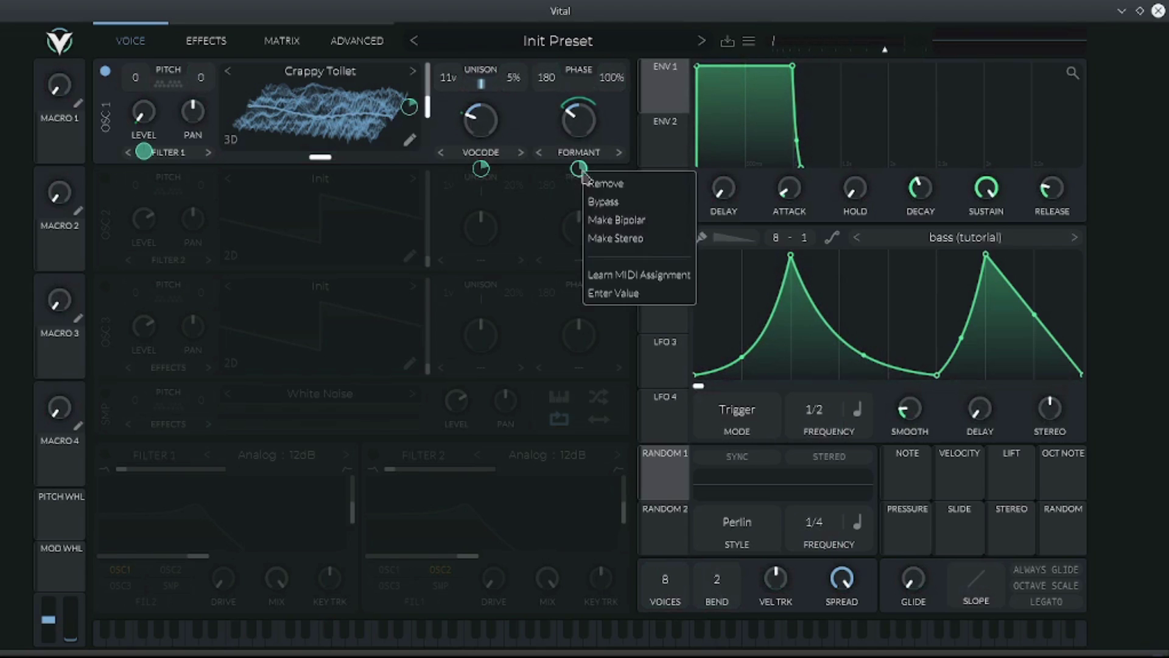
{"action": "left_click", "coordinate": [603, 295]}
{"action": "key", "text": "Return"}
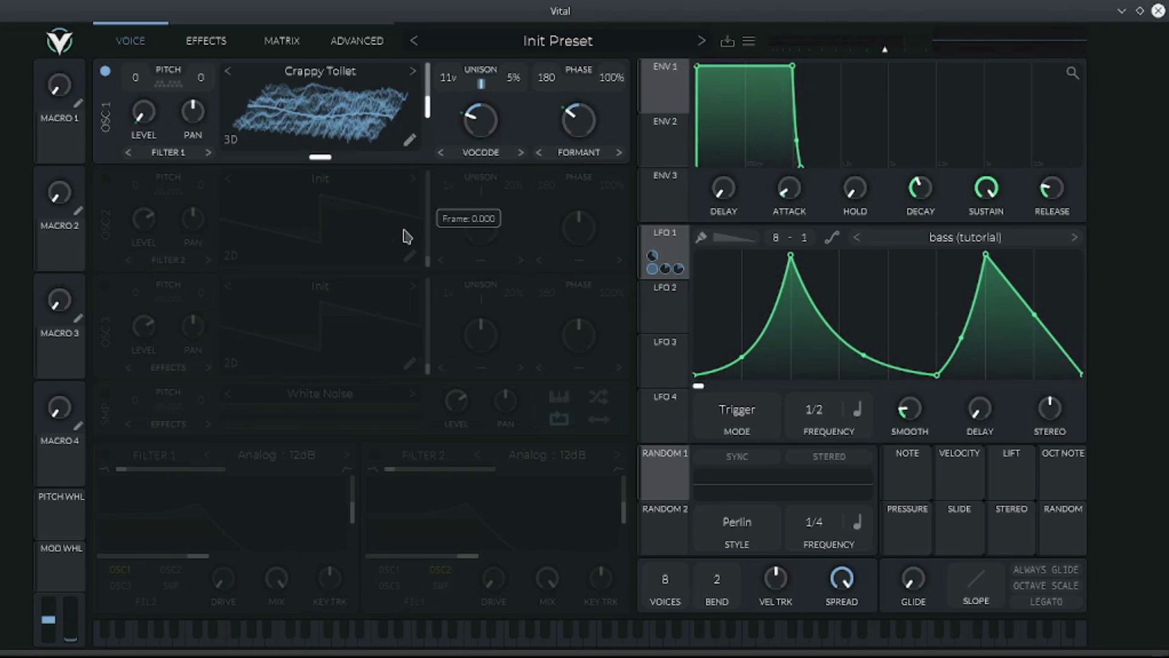
- Enable the multiband Compressor effect and raise its release
{"action": "left_click", "coordinate": [194, 48]}
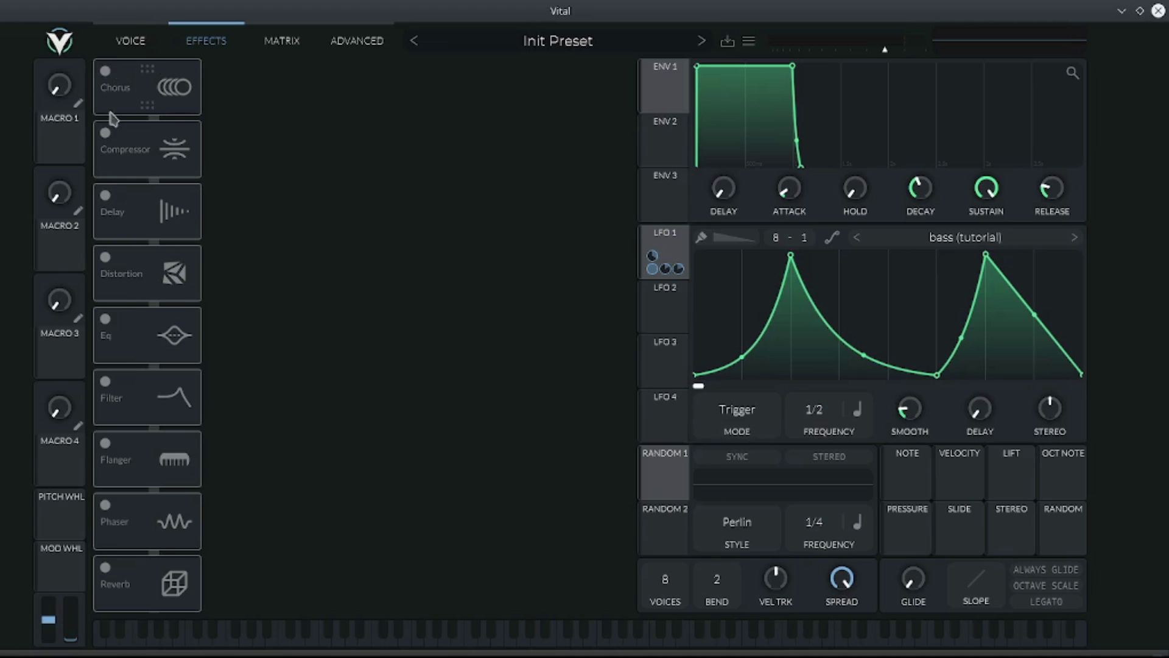
{"action": "left_click", "coordinate": [105, 132]}
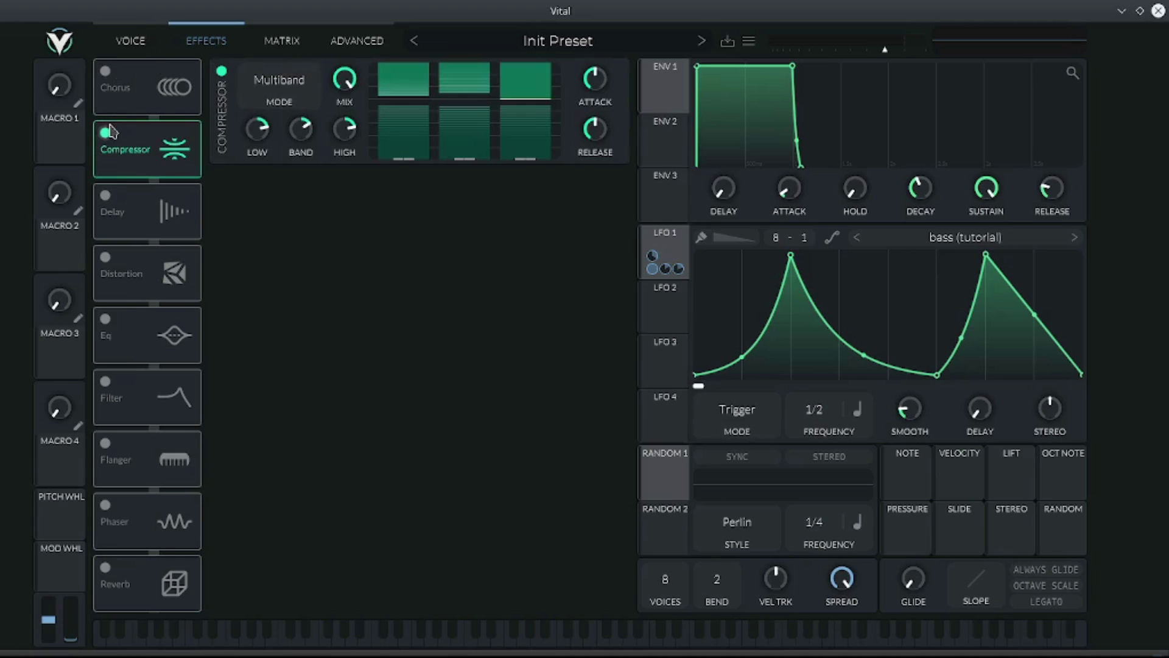
{"action": "left_click_drag", "start_coordinate": [606, 139], "coordinate": [598, 121]}
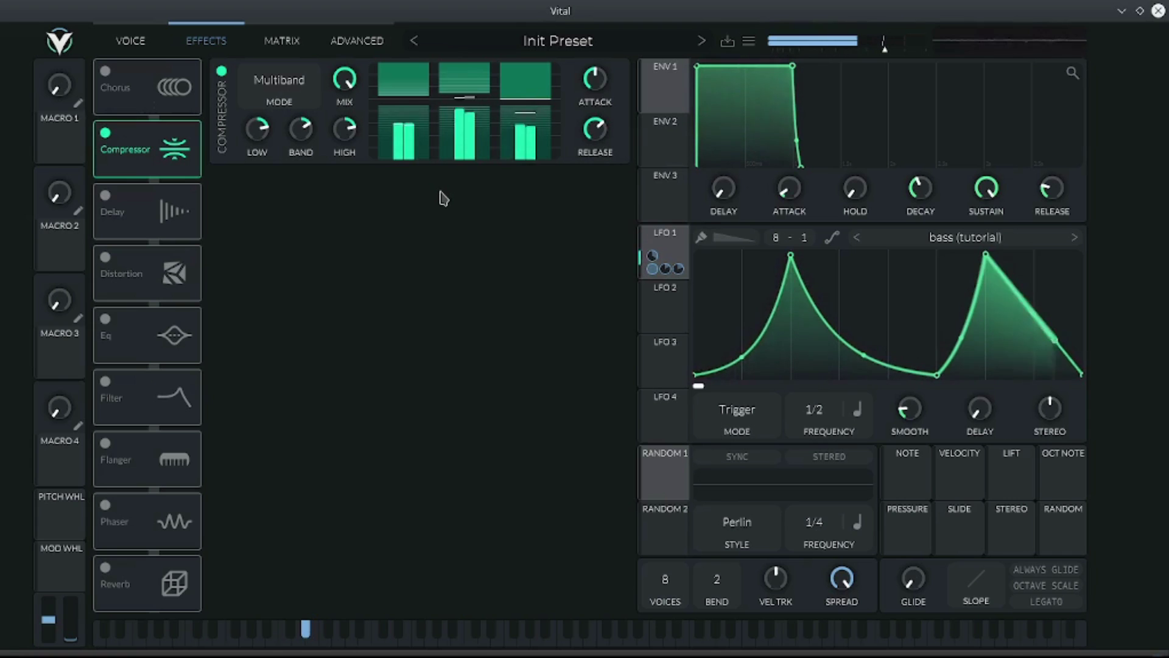
- Enable Distortion directly after the Compressor, using the Hard Clip type with 9.3 dB of drive
{"action": "left_click", "coordinate": [105, 257]}
{"action": "left_click_drag", "start_coordinate": [147, 273], "coordinate": [147, 214]}
{"action": "left_click", "coordinate": [310, 184]}
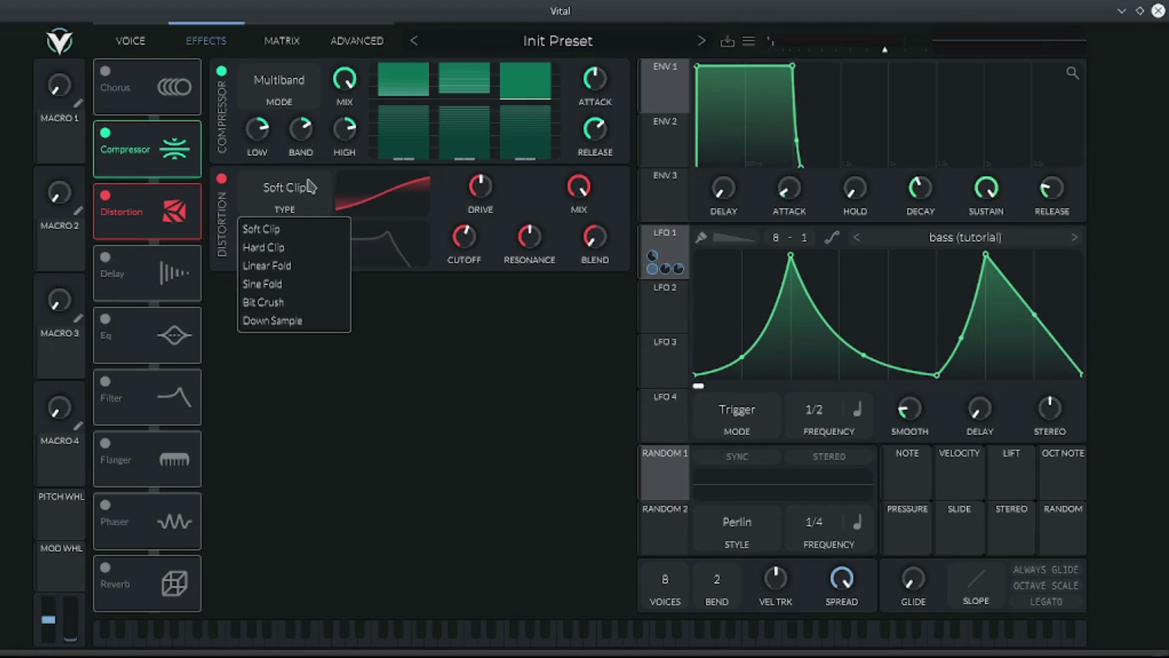
{"action": "left_click", "coordinate": [296, 248]}
{"action": "left_click_drag", "start_coordinate": [475, 188], "coordinate": [477, 179]}
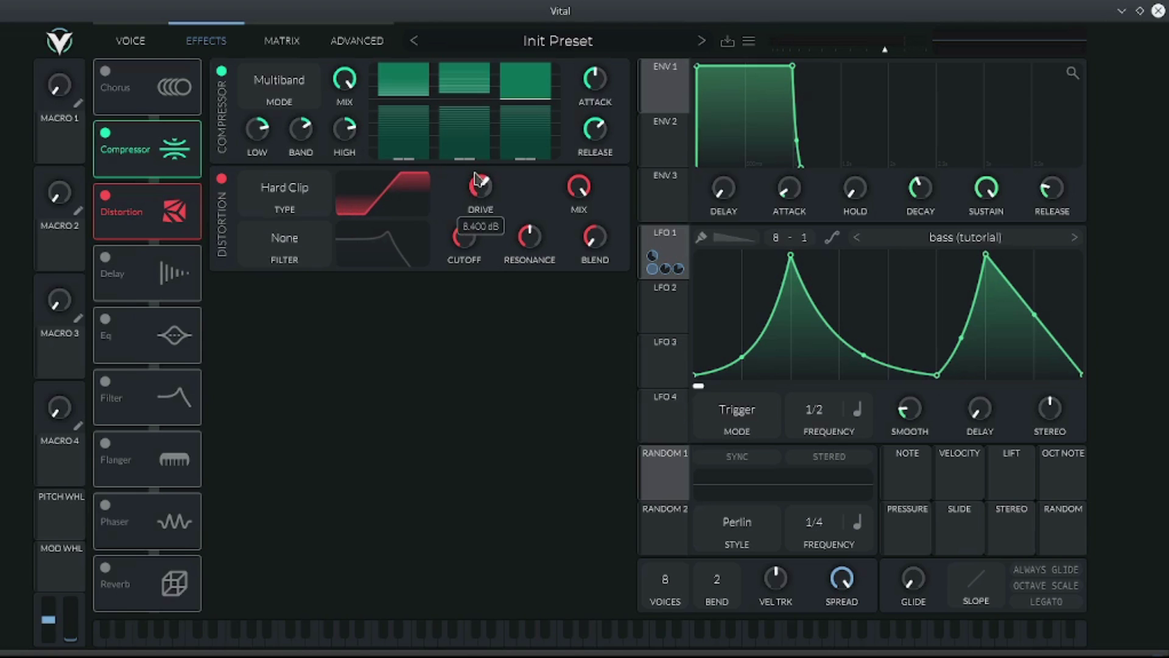
{"action": "left_click_drag", "start_coordinate": [477, 179], "coordinate": [478, 178]}
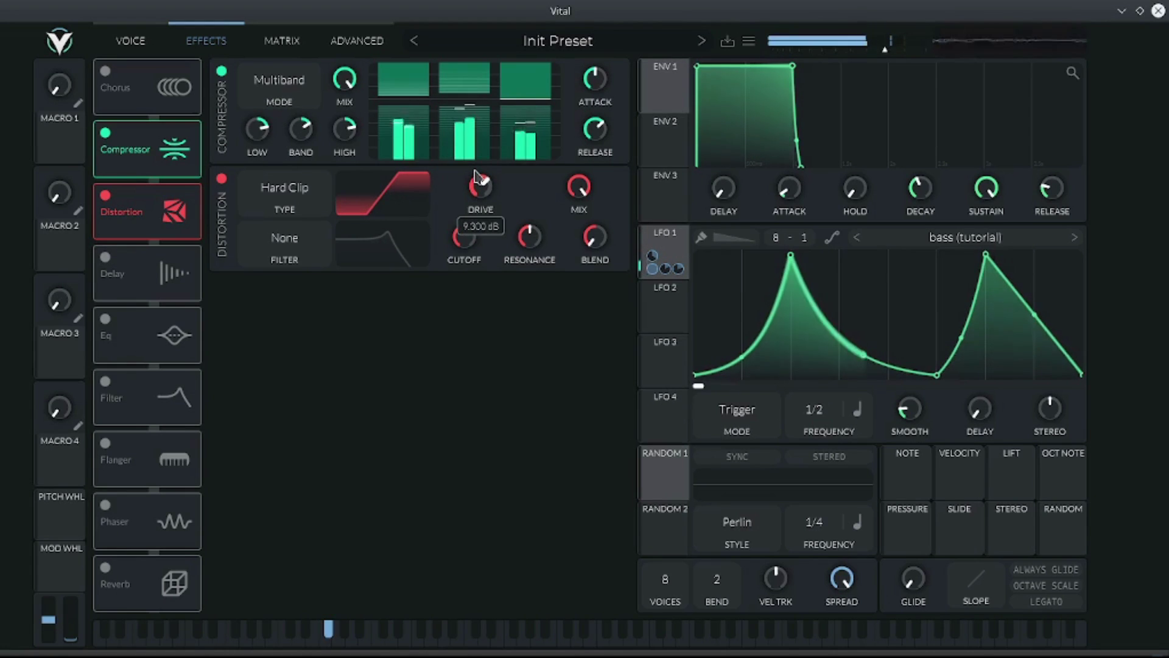
- Set the distortion's filter to Pre, turn its blend up to high-pass and lower the cutoff and resonance
{"action": "left_click", "coordinate": [329, 258]}
{"action": "left_click", "coordinate": [268, 308]}
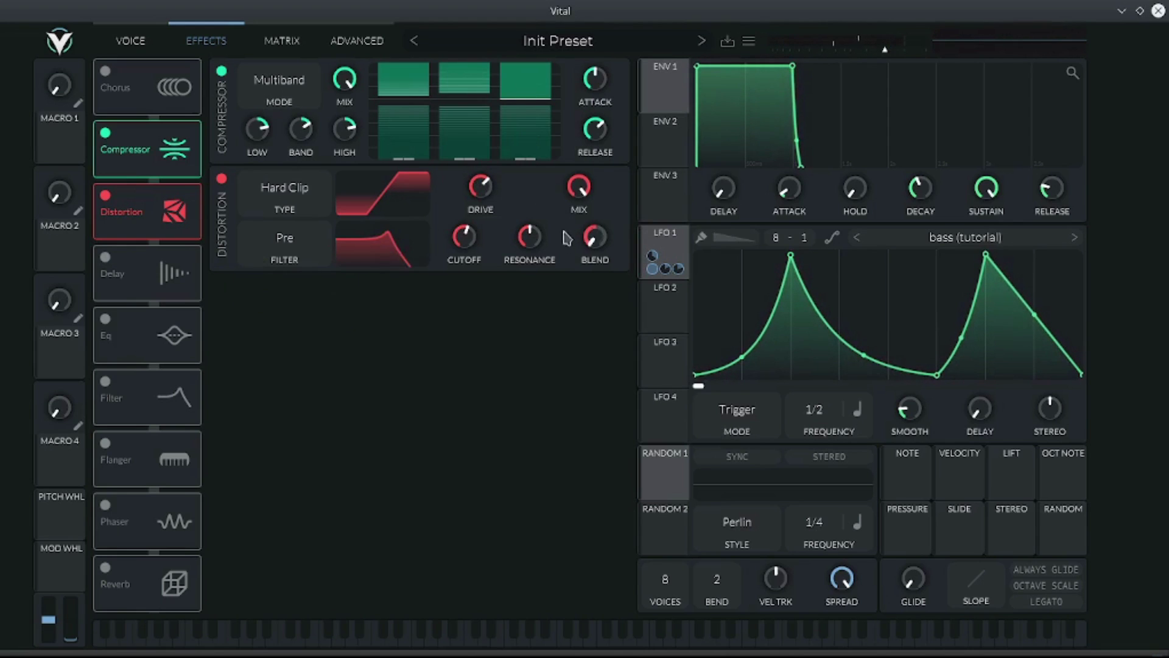
{"action": "left_click_drag", "start_coordinate": [595, 237], "coordinate": [657, 92]}
{"action": "left_click_drag", "start_coordinate": [464, 241], "coordinate": [470, 271]}
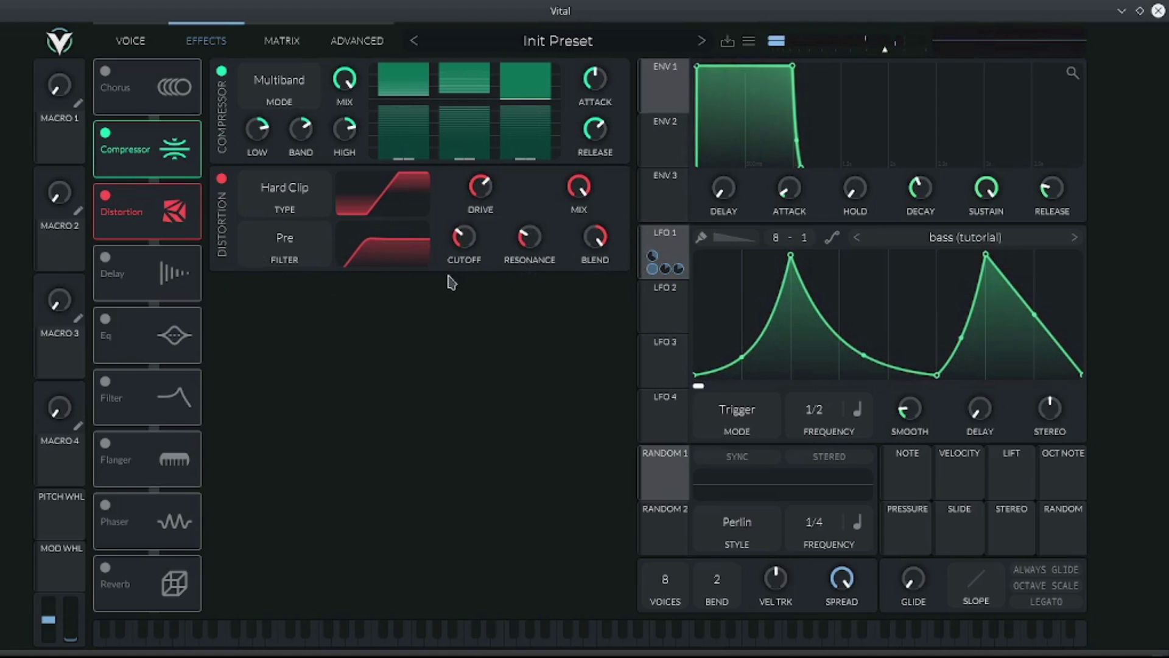
- Settle the distortion cutoff, then enable the Filter effect directly after Distortion in Comb: Low High Flange- mode
{"action": "left_click_drag", "start_coordinate": [460, 241], "coordinate": [461, 254]}
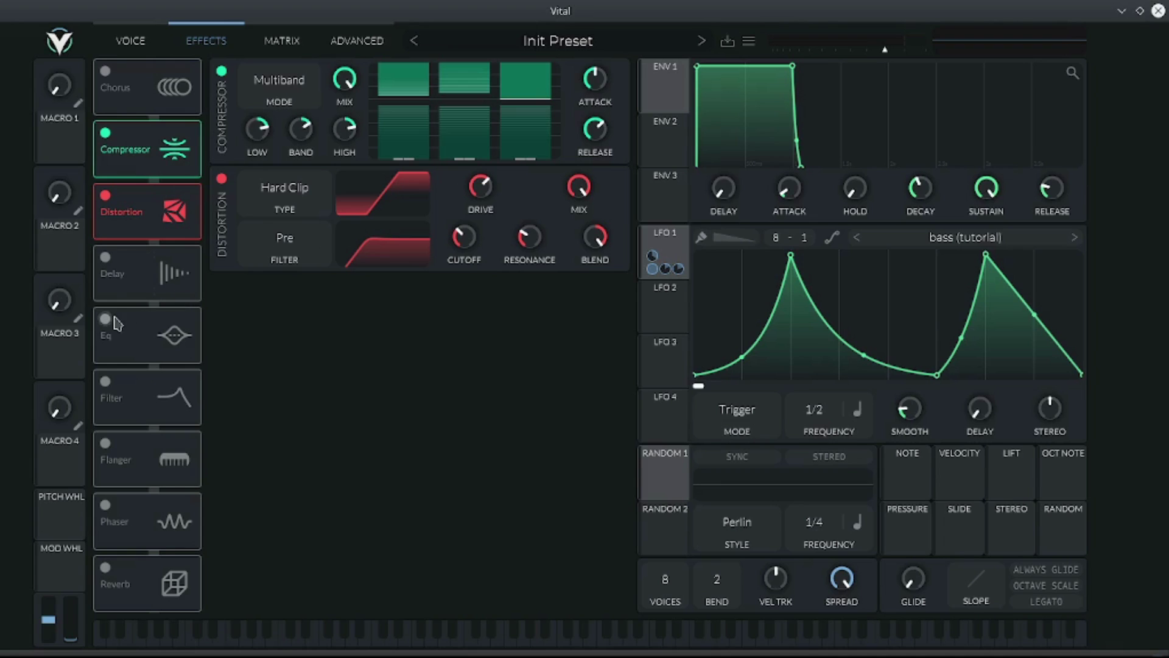
{"action": "left_click", "coordinate": [105, 382]}
{"action": "left_click_drag", "start_coordinate": [129, 390], "coordinate": [129, 271]}
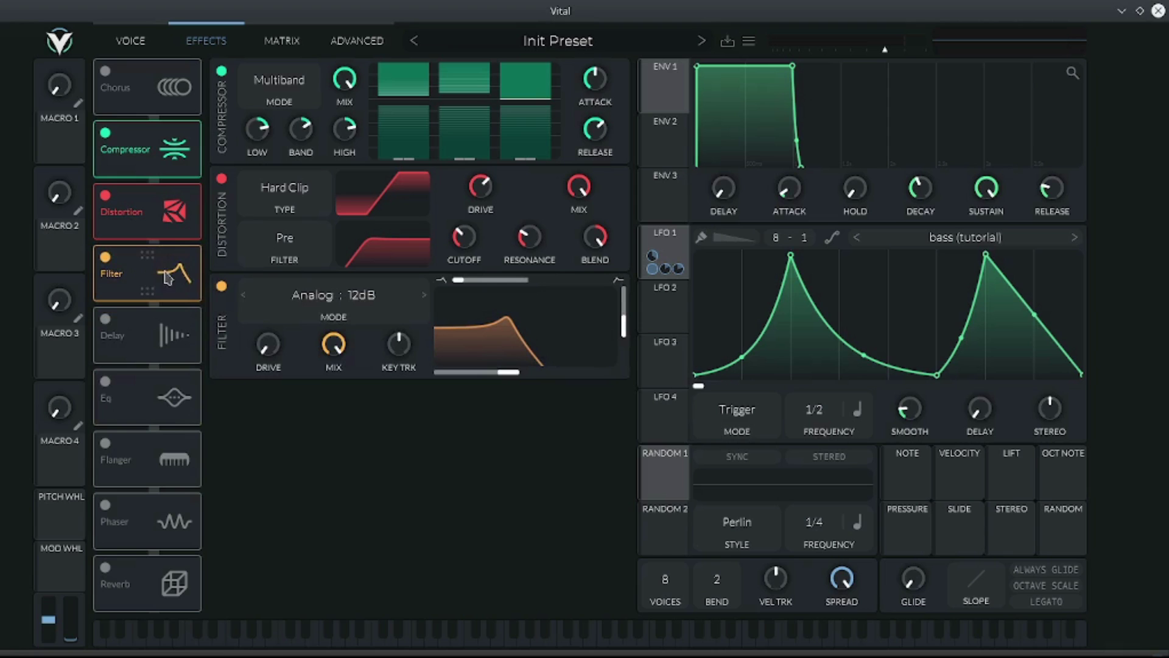
{"action": "left_click", "coordinate": [347, 308]}
{"action": "mouse_move", "coordinate": [209, 457]}
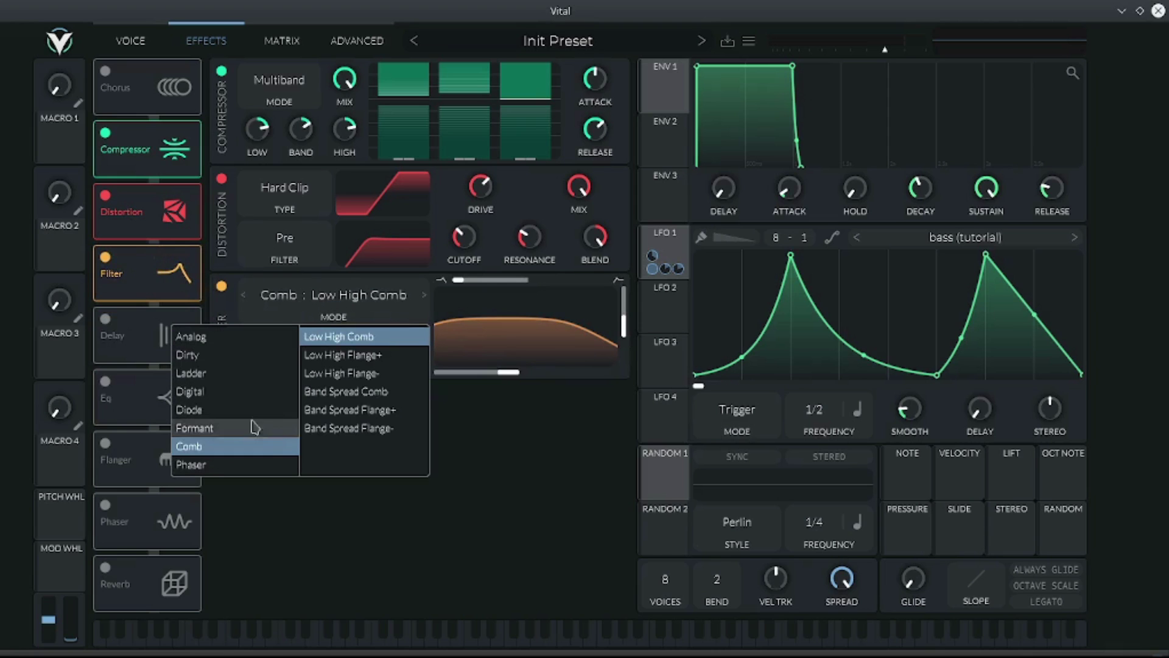
{"action": "left_click", "coordinate": [341, 373]}
{"action": "left_click", "coordinate": [516, 413]}
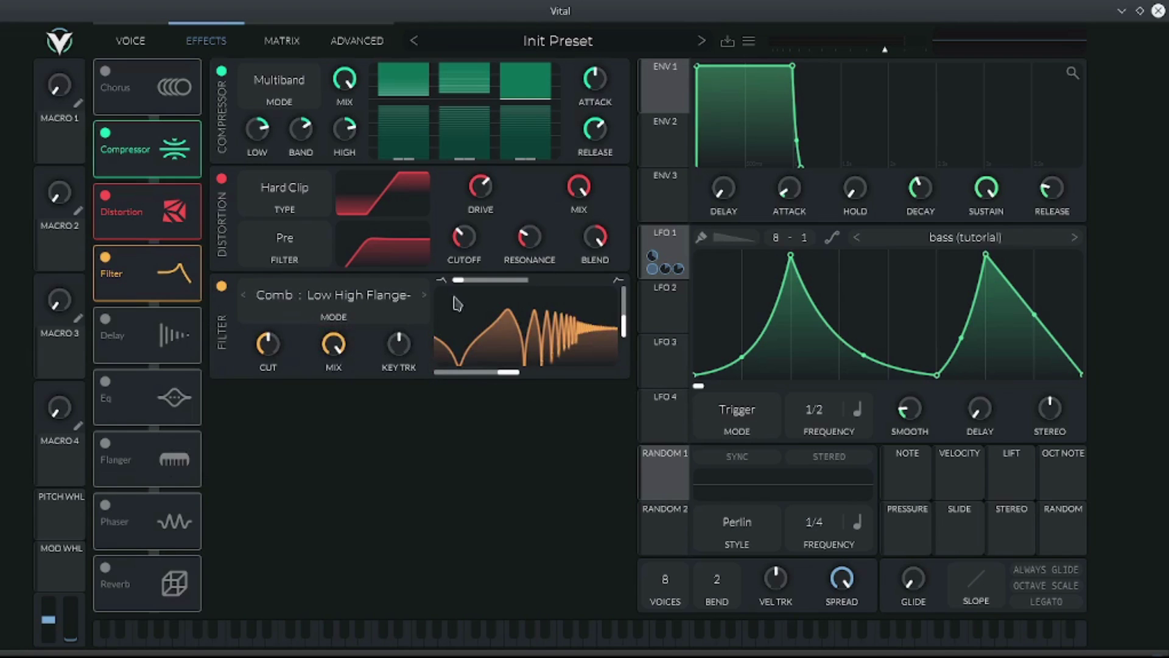
- Lower the comb filter's cutoff and turn its key tracking fully up
{"action": "mouse_move", "coordinate": [464, 286]}
{"action": "right_click", "coordinate": [484, 369]}
{"action": "left_click", "coordinate": [523, 414]}
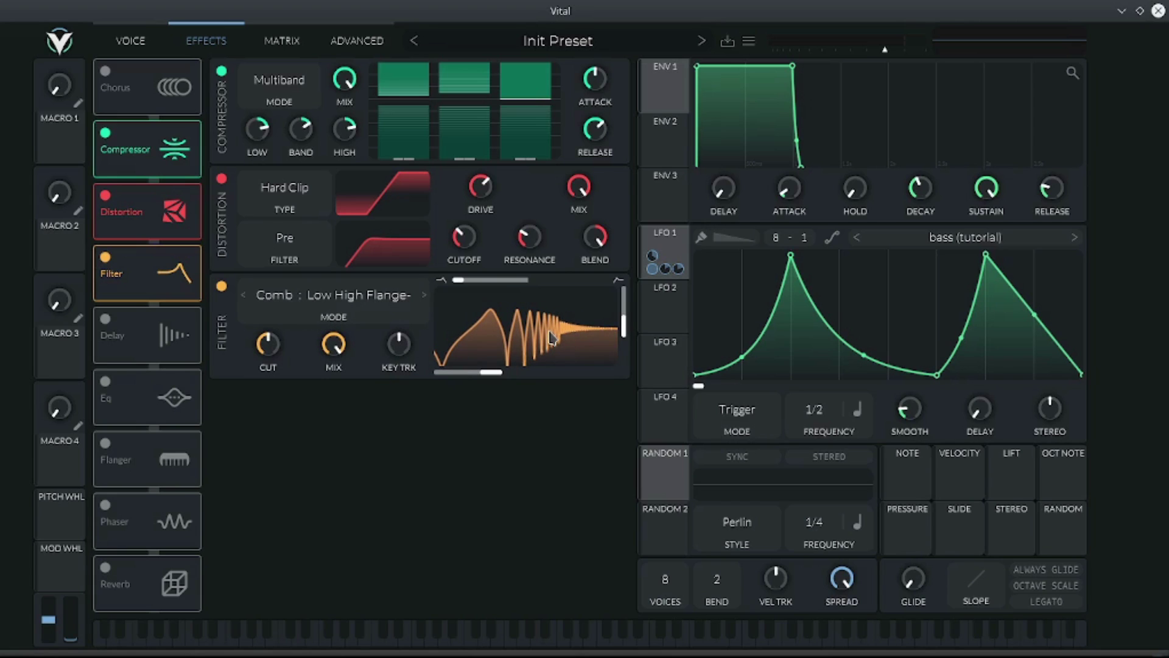
{"action": "left_click_drag", "start_coordinate": [399, 349], "coordinate": [399, 336]}
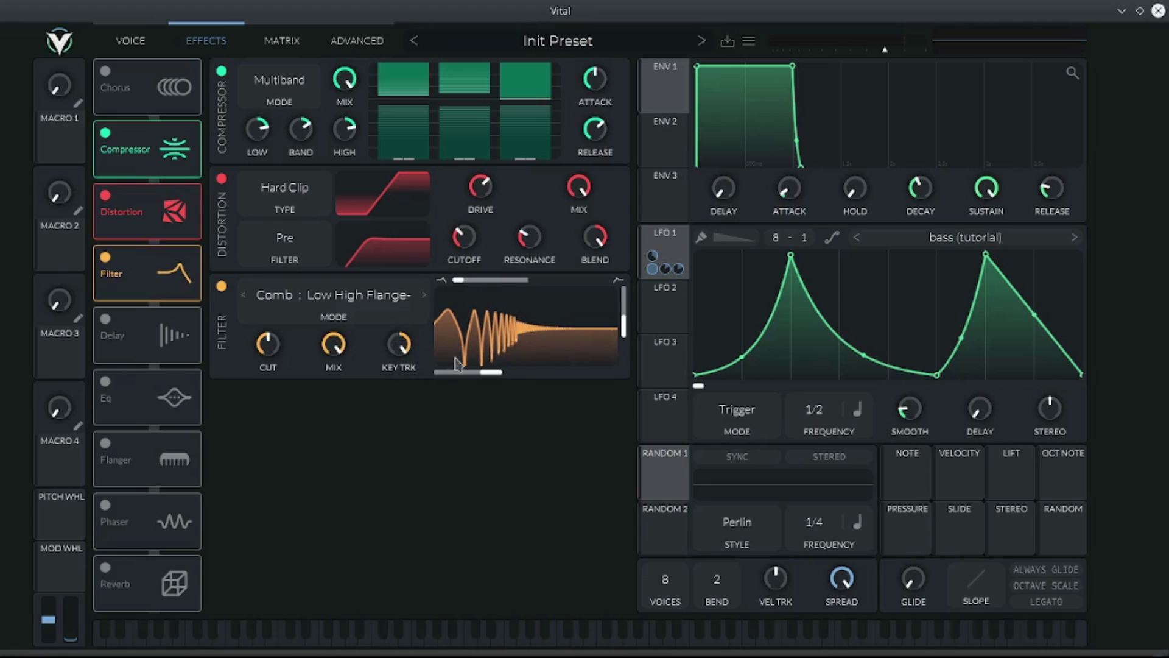
- Set the comb filter's blend to the middle and raise its resonance, then compare the sound with the filter bypassed and active
{"action": "mouse_move", "coordinate": [478, 287]}
{"action": "left_click_drag", "start_coordinate": [478, 288], "coordinate": [529, 296]}
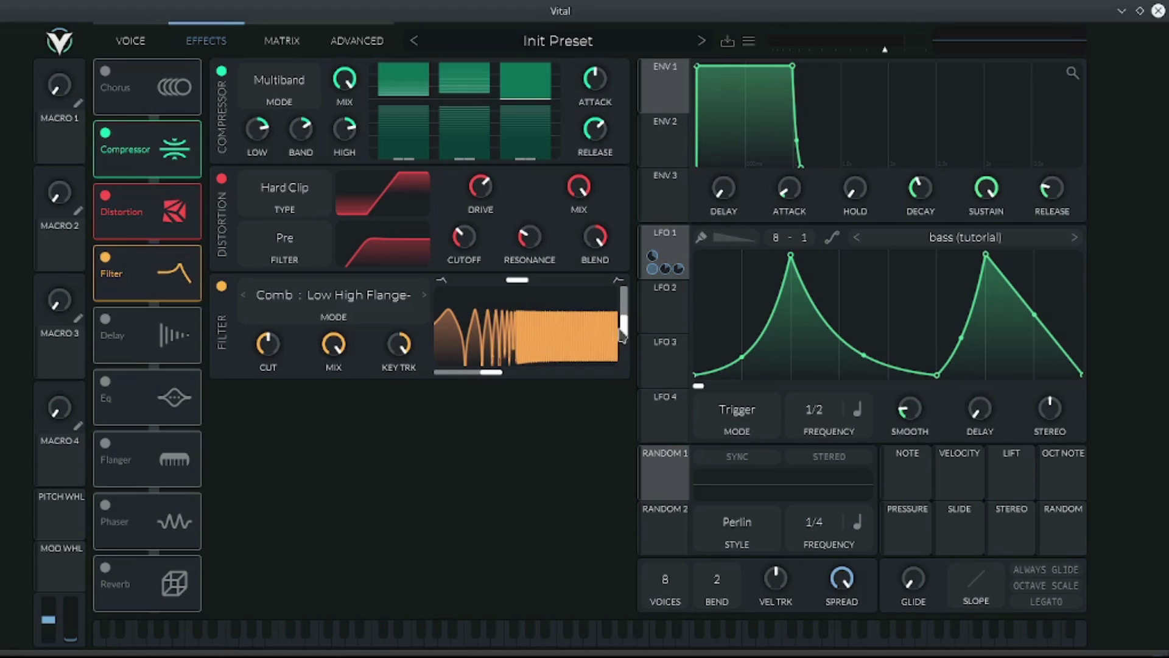
{"action": "mouse_move", "coordinate": [624, 336]}
{"action": "left_mouse_down"}
{"action": "mouse_move", "coordinate": [628, 305]}
{"action": "mouse_move", "coordinate": [625, 313]}
{"action": "left_mouse_up"}
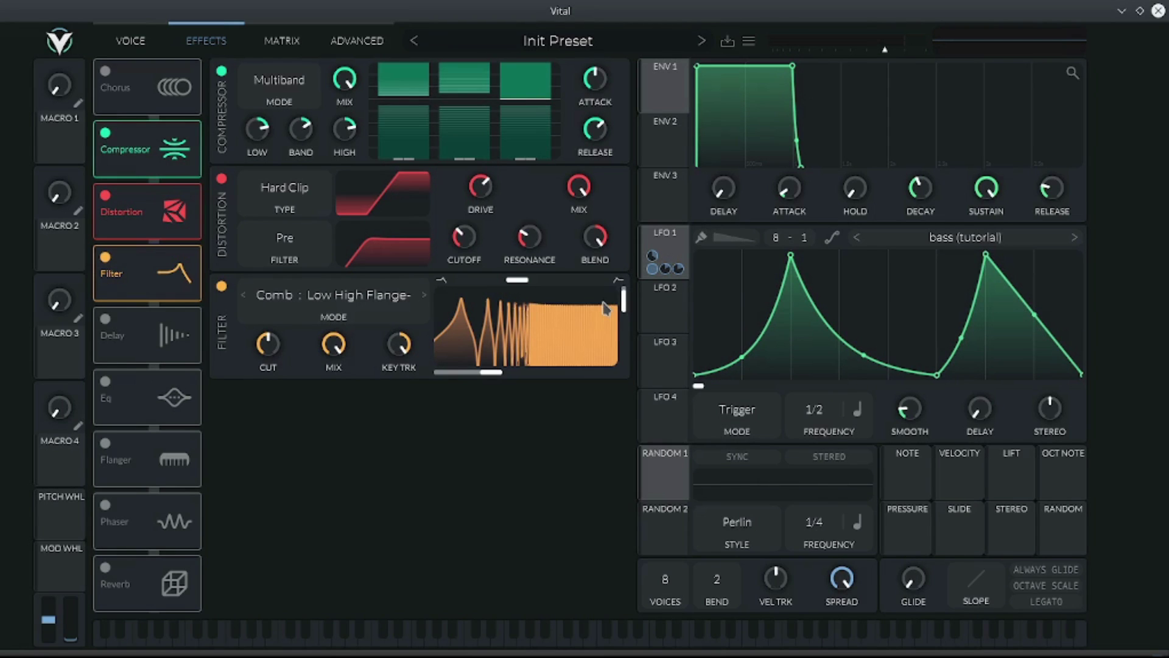
{"action": "left_click", "coordinate": [222, 286]}
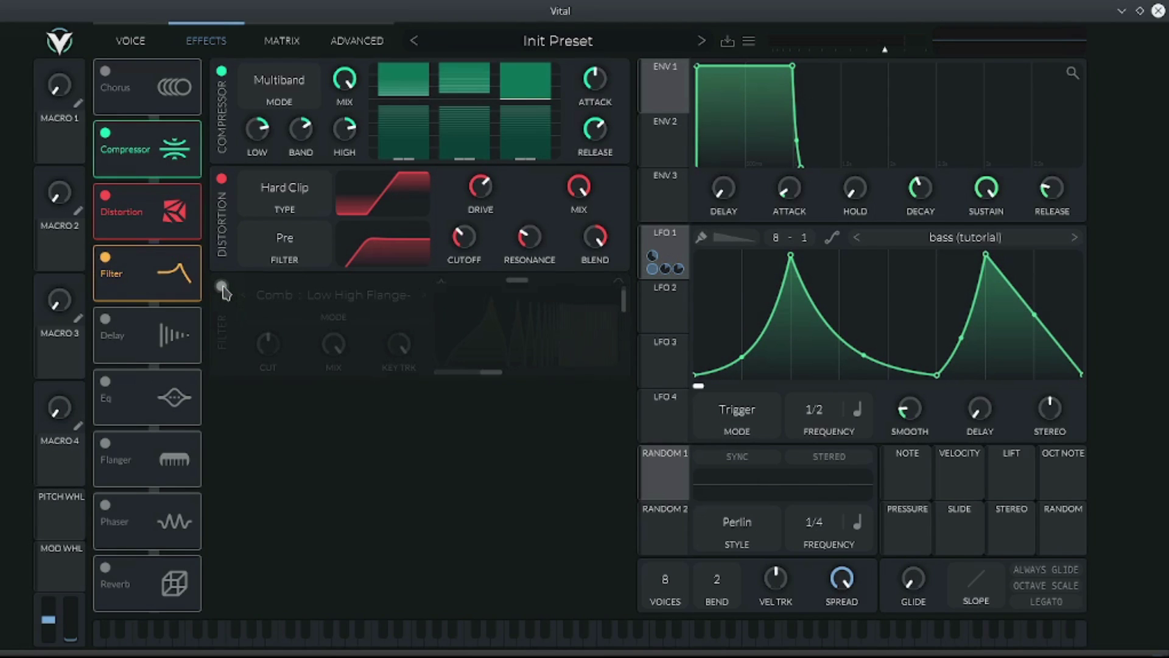
{"action": "left_click", "coordinate": [222, 286]}
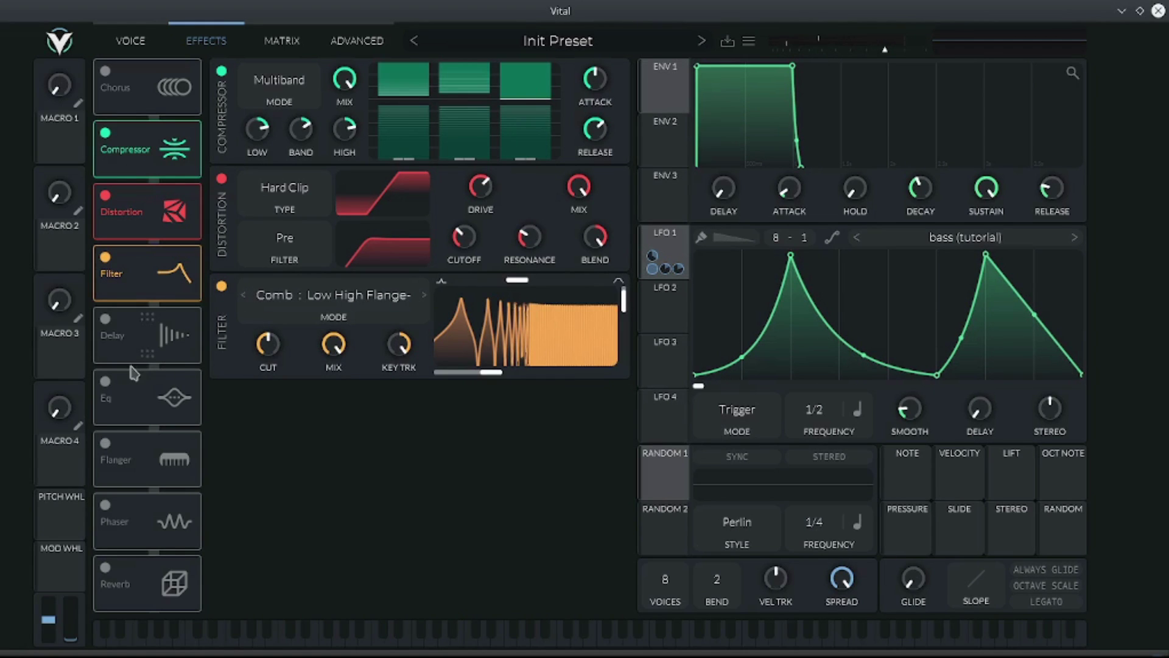
- Enable EQ directly after the Filter, with a low notch on the band and a high shelf of about 3.4 dB at 110.7 semitones
{"action": "left_click", "coordinate": [105, 382]}
{"action": "left_click_drag", "start_coordinate": [143, 396], "coordinate": [143, 335]}
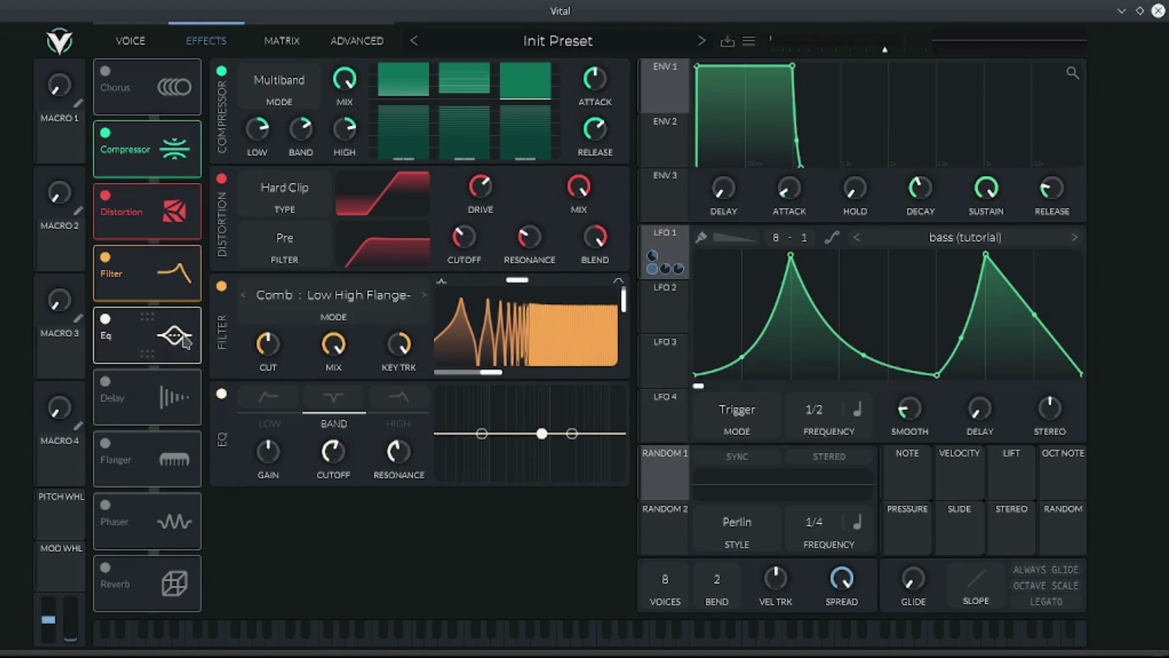
{"action": "left_click_drag", "start_coordinate": [333, 451], "coordinate": [340, 492]}
{"action": "left_click_drag", "start_coordinate": [573, 435], "coordinate": [588, 427]}
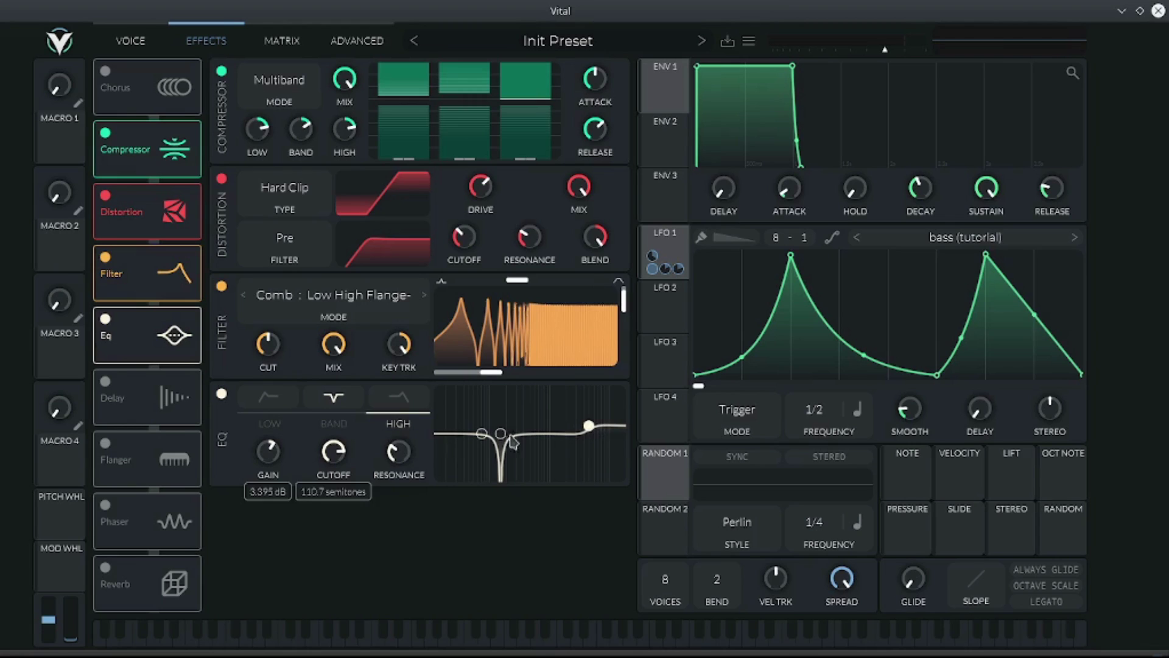
- Enable the Phaser directly after the EQ and reduce its mix to about 42%
{"action": "left_click", "coordinate": [116, 505]}
{"action": "left_click_drag", "start_coordinate": [130, 515], "coordinate": [153, 393]}
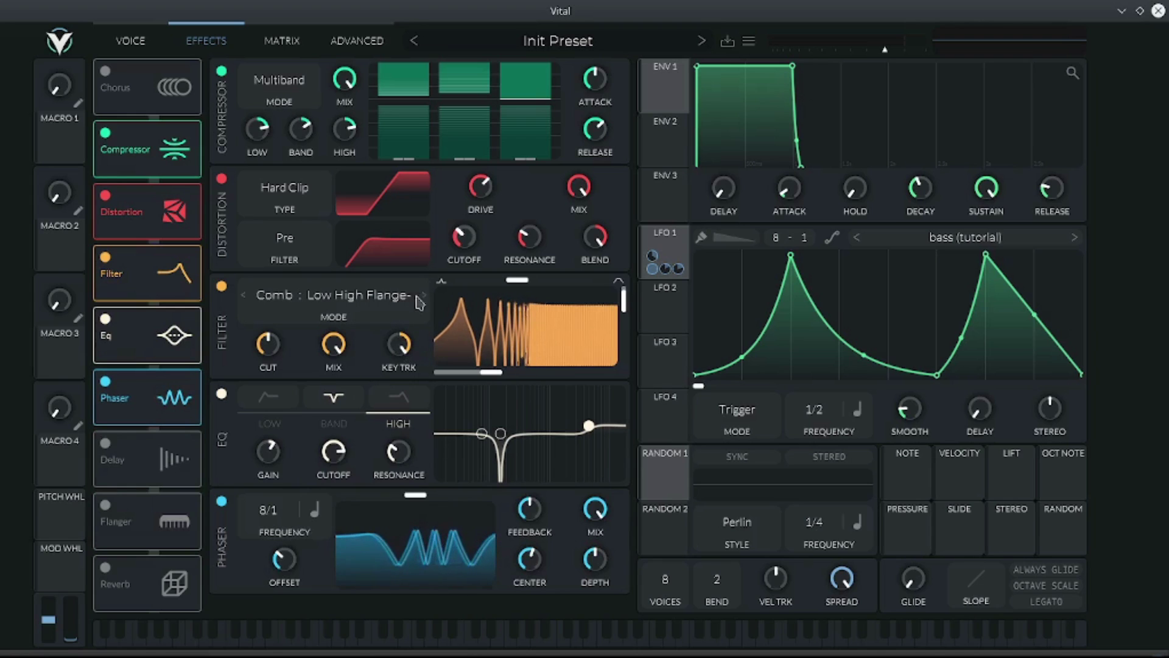
{"action": "left_click", "coordinate": [334, 399]}
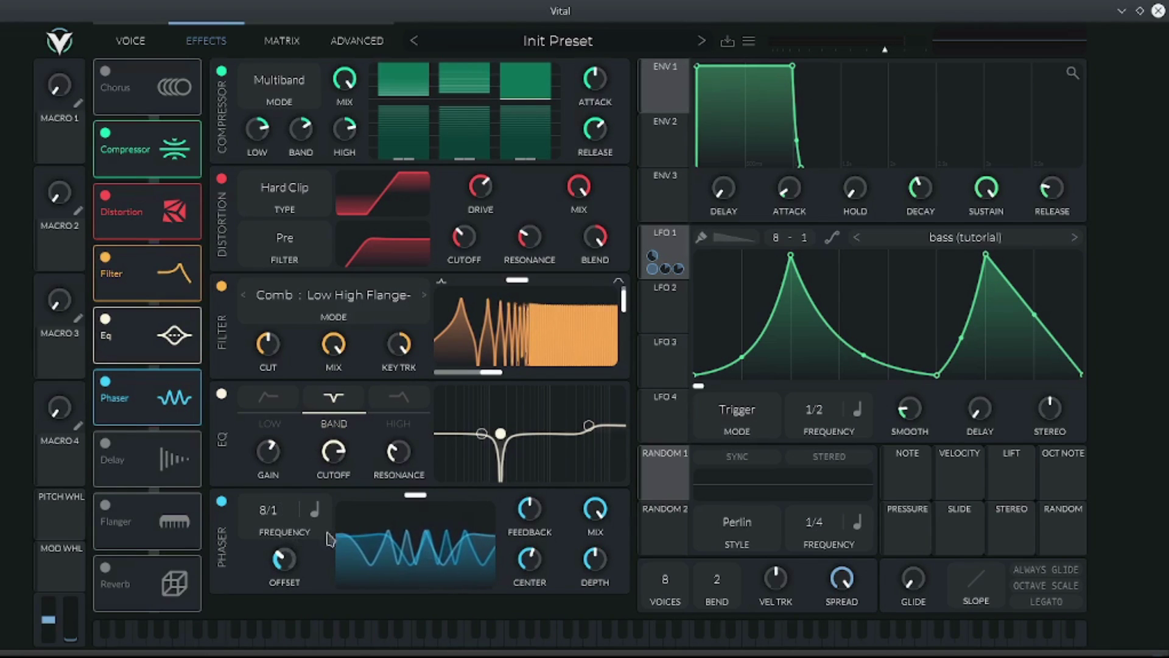
{"action": "left_click_drag", "start_coordinate": [595, 511], "coordinate": [597, 598]}
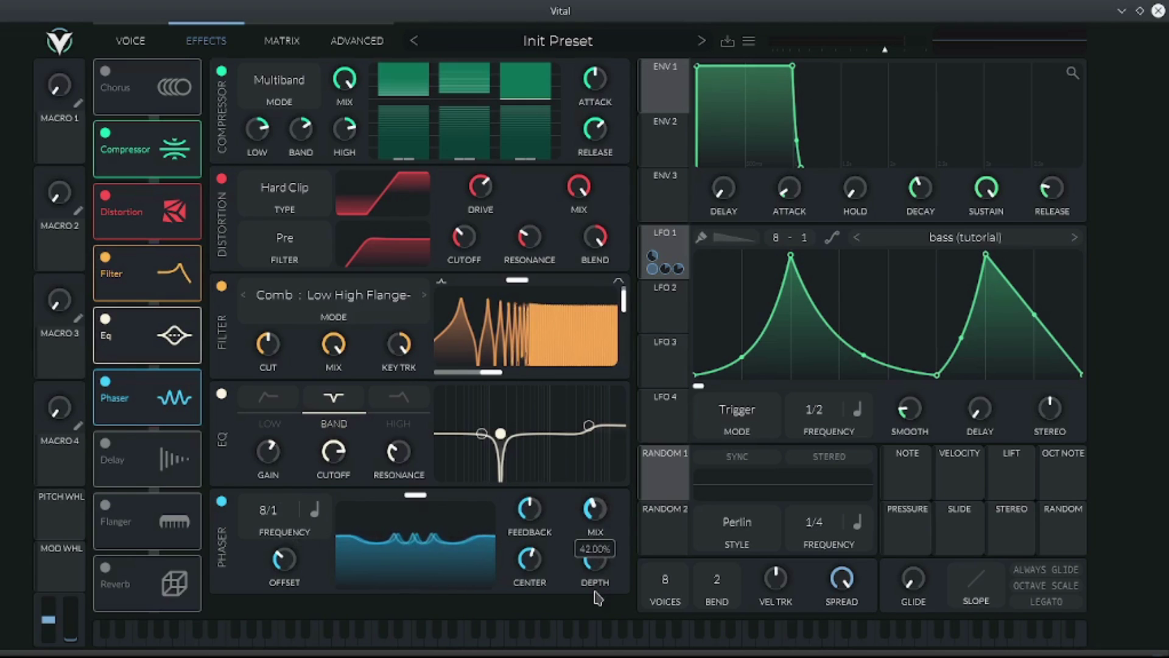
{"action": "right_click", "coordinate": [594, 508]}
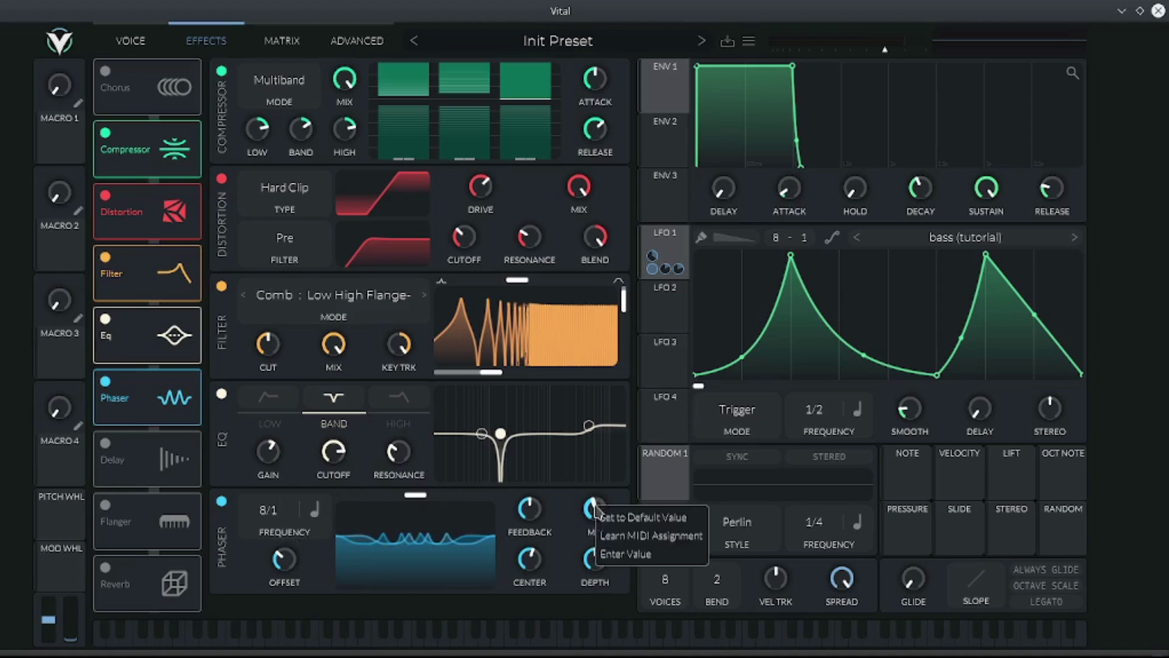
{"action": "left_click", "coordinate": [609, 557]}
{"action": "key", "text": "Return"}
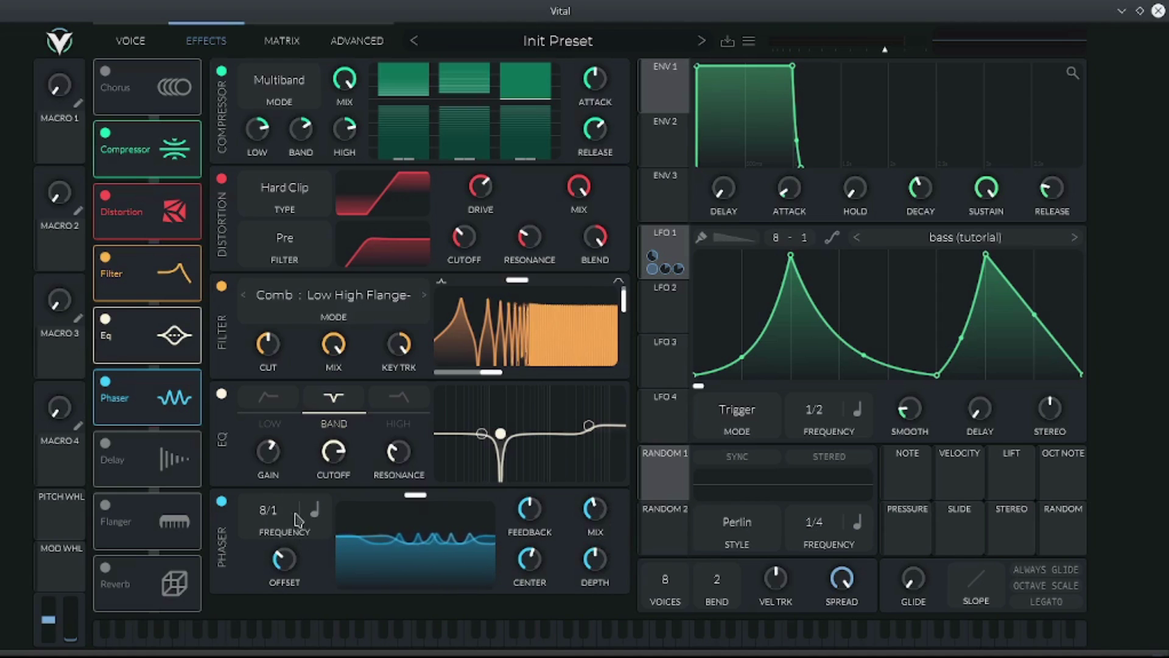
- Set the phaser frequency to Freeze with zero offset, and lower its center and feedback
{"action": "left_click_drag", "start_coordinate": [276, 512], "coordinate": [275, 573]}
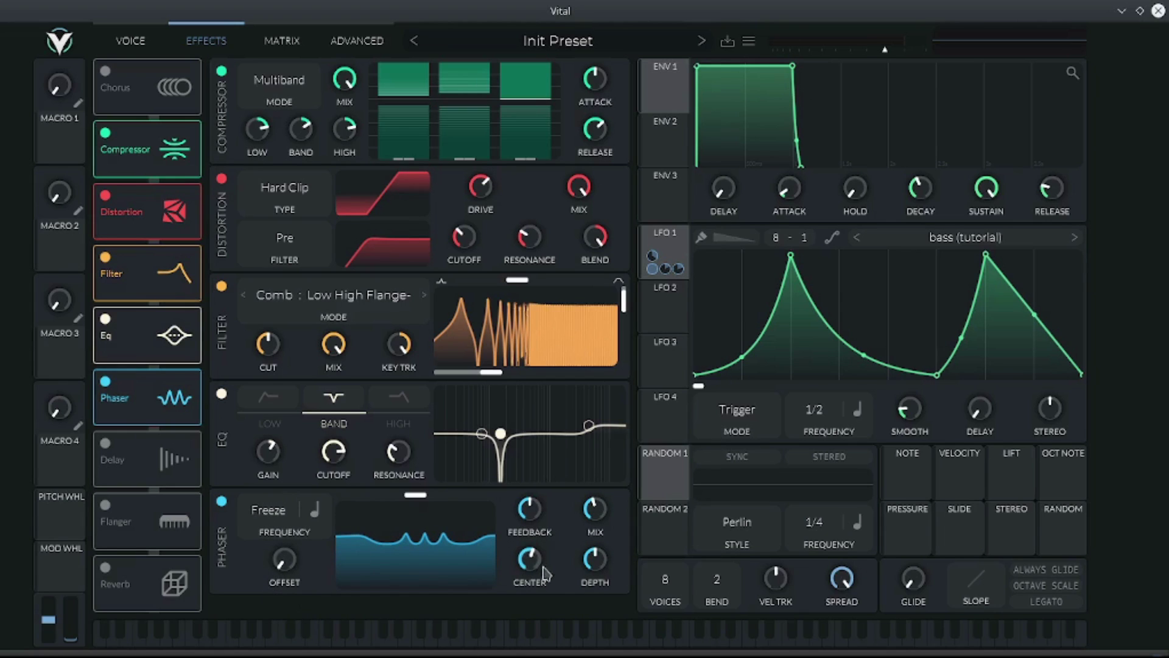
{"action": "mouse_move", "coordinate": [538, 566]}
{"action": "left_click_drag", "start_coordinate": [538, 566], "coordinate": [539, 568]}
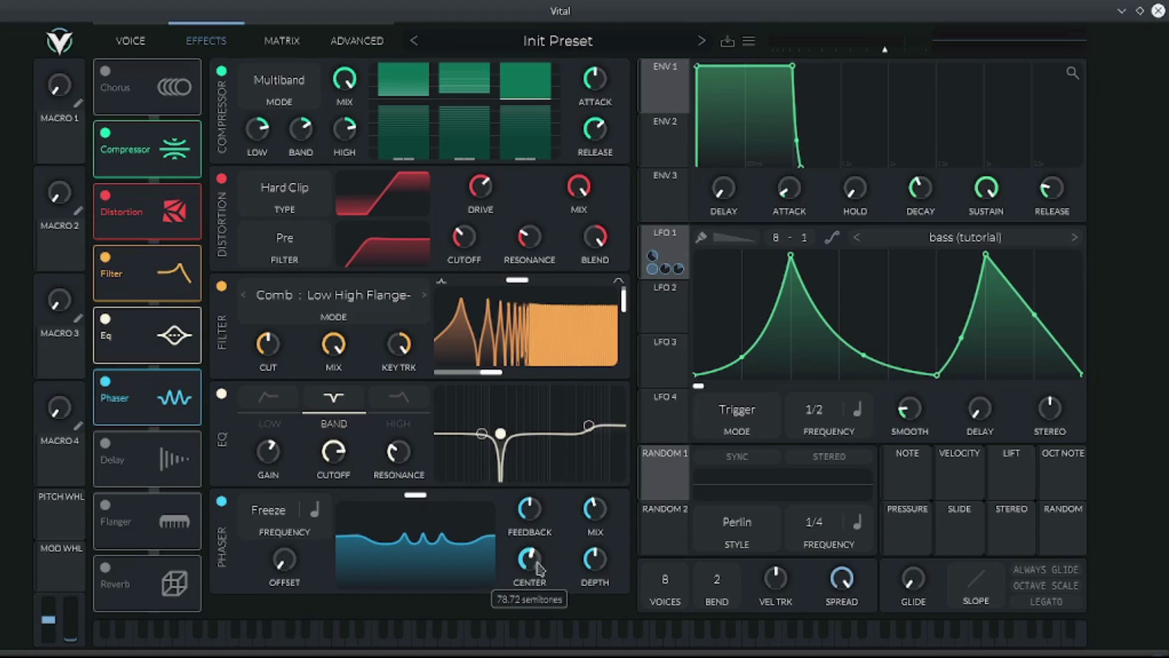
{"action": "left_click_drag", "start_coordinate": [539, 568], "coordinate": [539, 576]}
{"action": "mouse_move", "coordinate": [539, 511]}
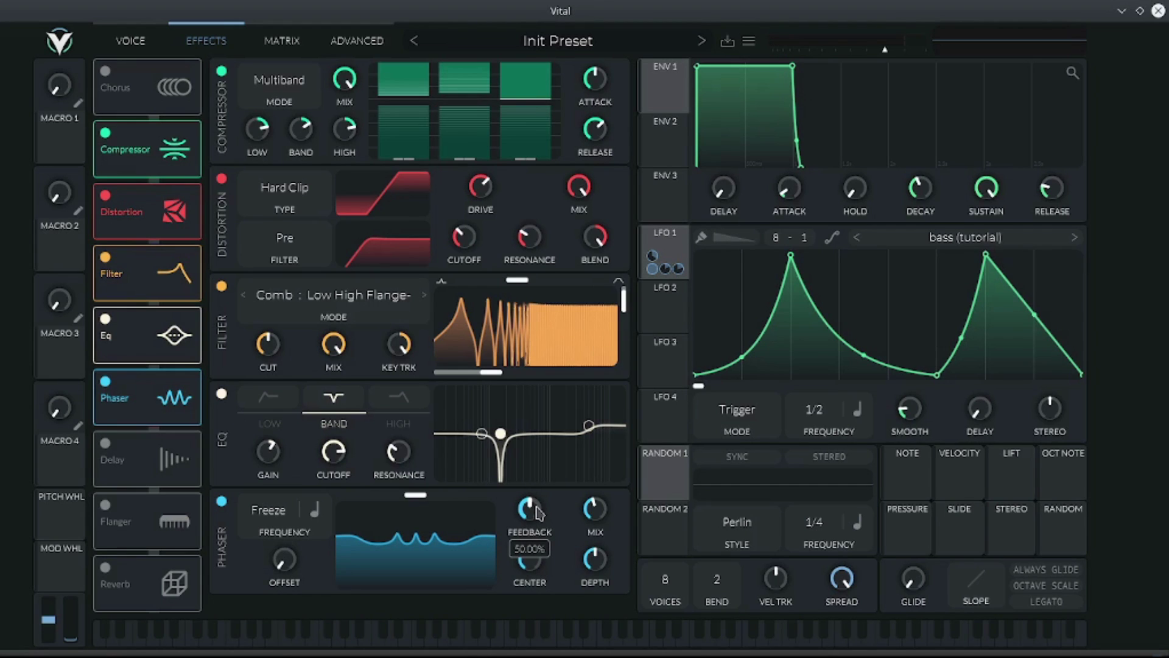
{"action": "left_click_drag", "start_coordinate": [539, 510], "coordinate": [545, 546]}
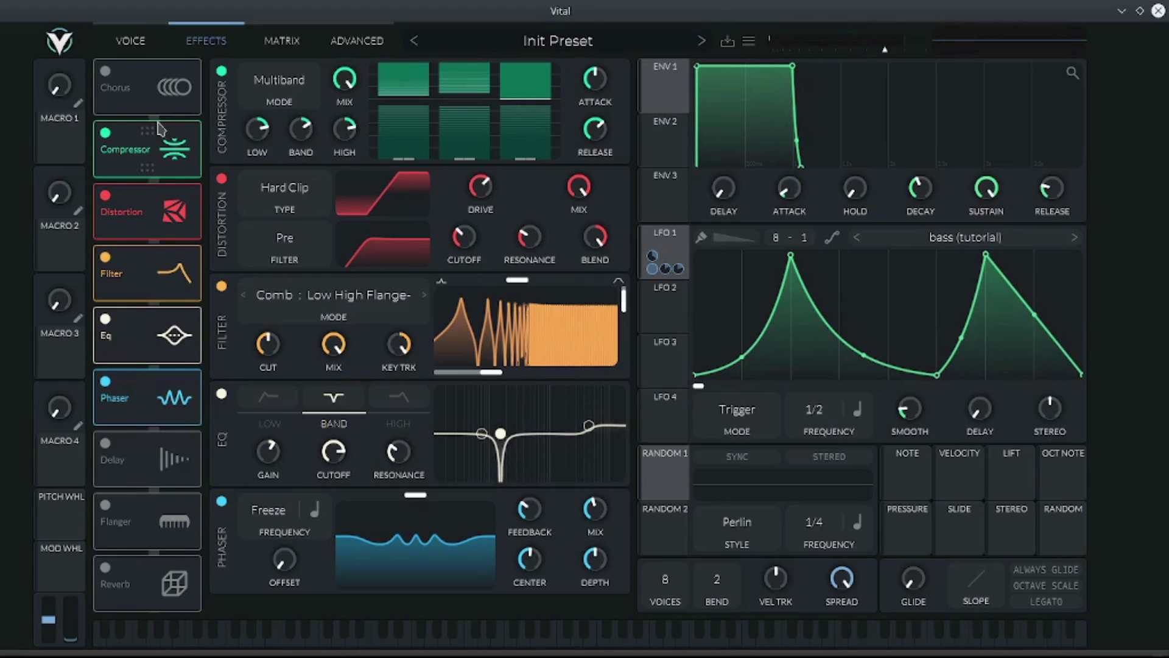
- Enable the Delay effect after the Phaser and switch its timing to Seconds
{"action": "left_click", "coordinate": [106, 444]}
{"action": "scroll", "coordinate": [321, 402], "scroll_direction": "down", "scroll_amount": 2}
{"action": "left_click", "coordinate": [349, 530]}
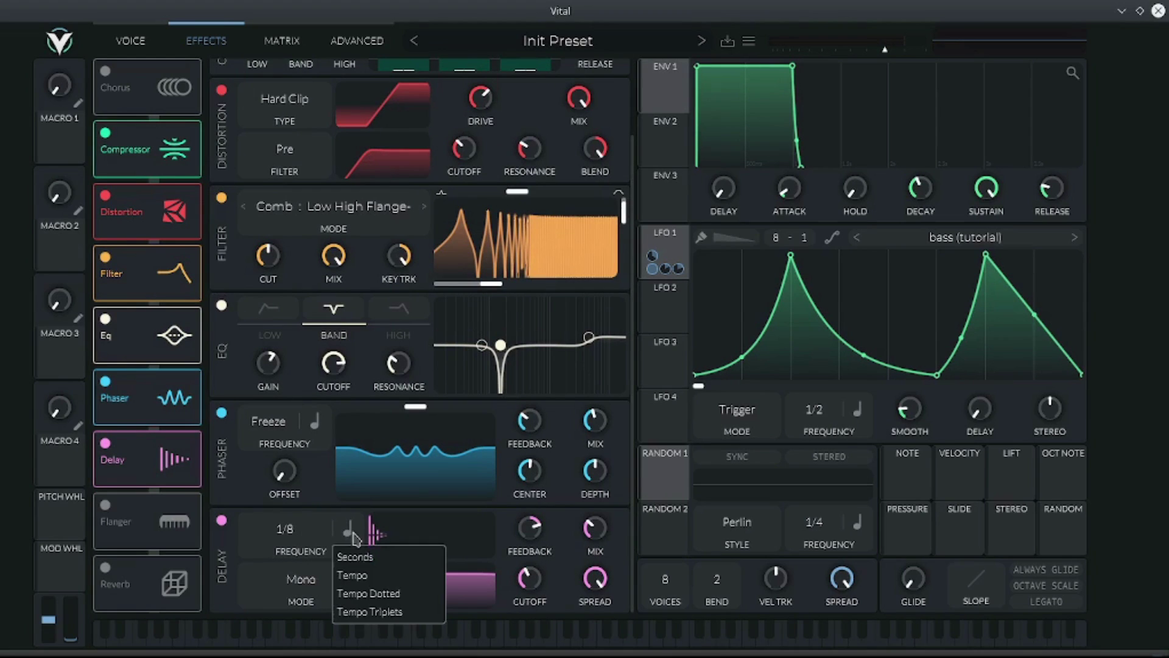
{"action": "left_click", "coordinate": [353, 556]}
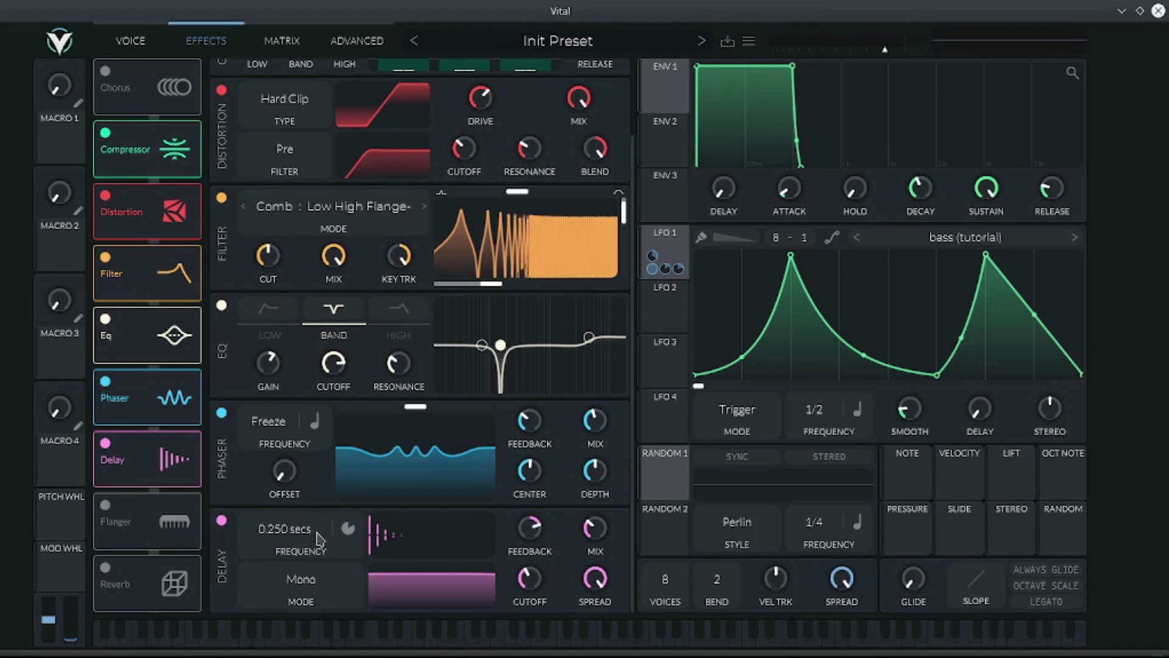
- Set the delay time to 0.058 seconds
{"action": "left_click_drag", "start_coordinate": [310, 536], "coordinate": [321, 511]}
{"action": "right_click", "coordinate": [296, 536]}
{"action": "left_click", "coordinate": [321, 598]}
{"action": "right_click", "coordinate": [302, 536]}
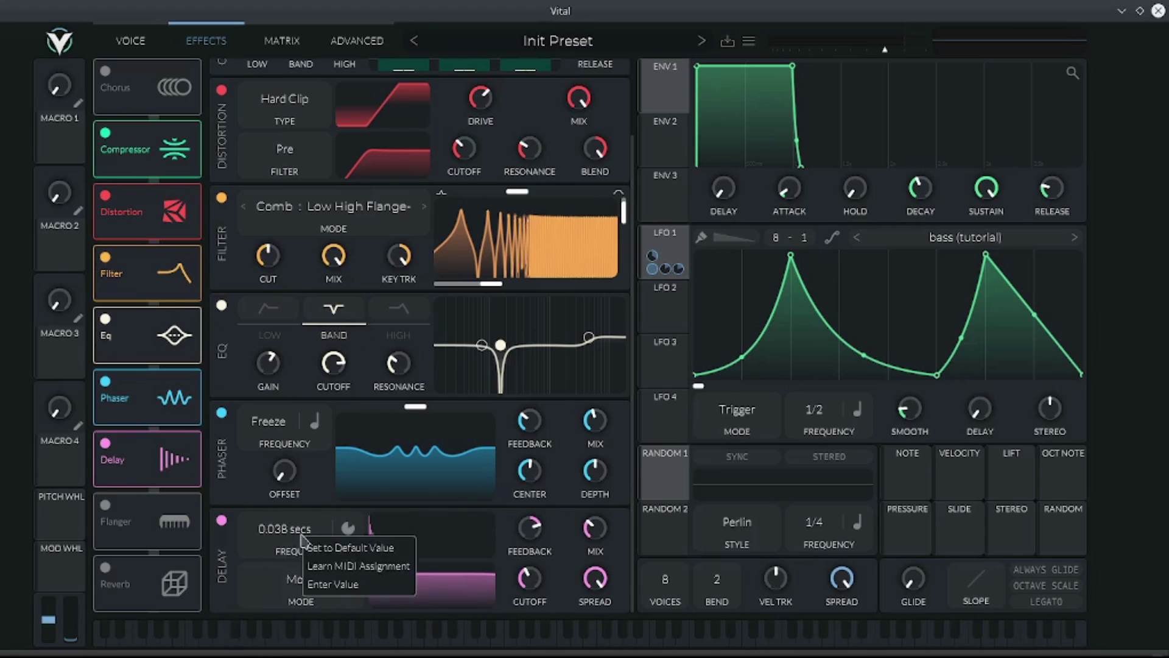
{"action": "left_click", "coordinate": [335, 585]}
{"action": "key", "text": "BackSpace"}
{"action": "key", "text": "BackSpace"}
{"action": "key", "text": "BackSpace"}
{"action": "key", "text": "BackSpace"}
{"action": "key", "text": "BackSpace"}
{"action": "key", "text": "BackSpace"}
{"action": "key", "text": "BackSpace"}
{"action": "key", "text": "BackSpace"}
{"action": "key", "text": "BackSpace"}
{"action": "type", "text": "0.058"}
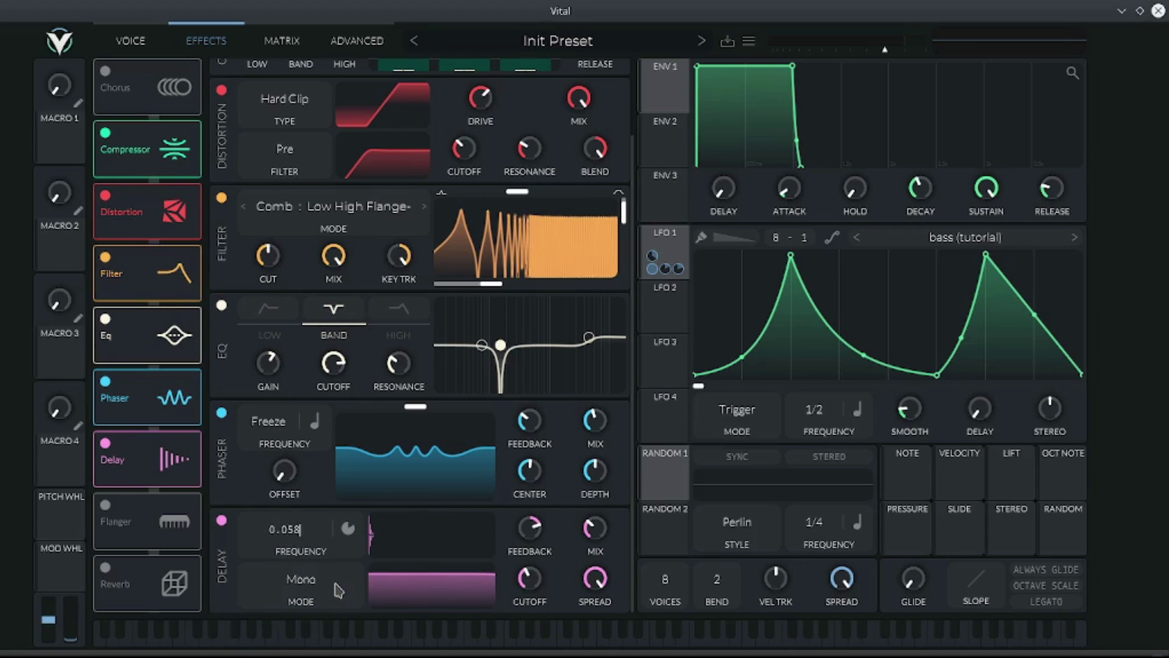
{"action": "key", "text": "Return"}
- Raise the delay filter's cutoff while reducing its spread, and lower the delay mix
{"action": "left_click_drag", "start_coordinate": [448, 581], "coordinate": [475, 608]}
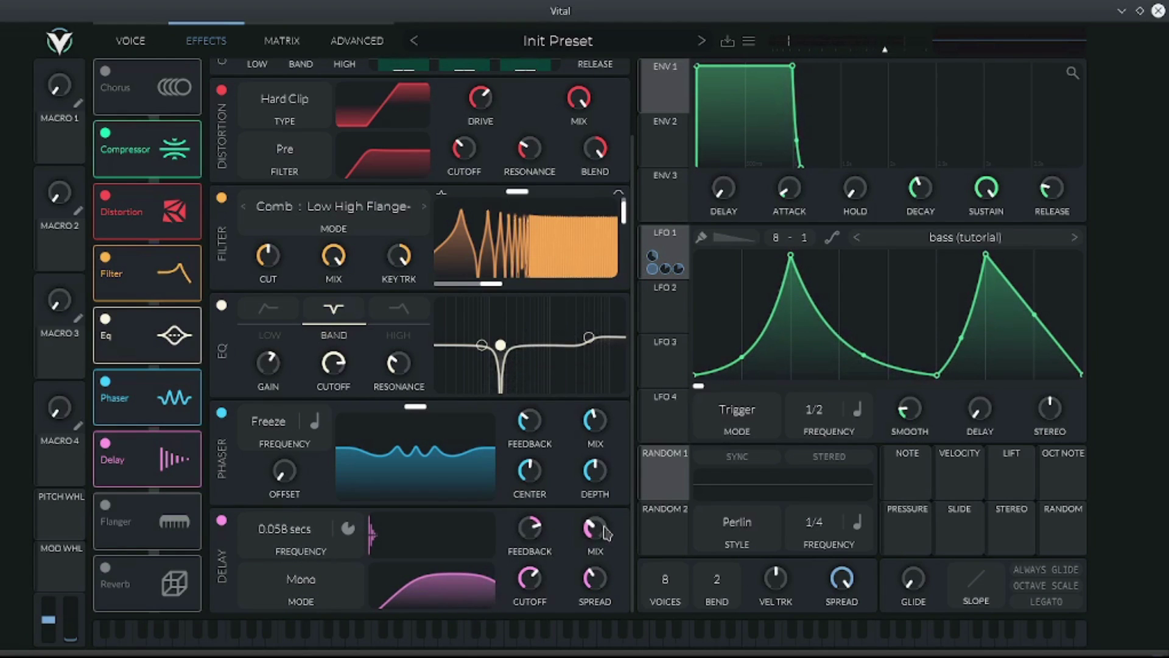
{"action": "left_click_drag", "start_coordinate": [605, 532], "coordinate": [619, 583]}
- Enable Chorus and Reverb, then raise the chorus depth and filter cutoff and reduce the filter spread
{"action": "left_click", "coordinate": [104, 72]}
{"action": "left_click", "coordinate": [105, 568]}
{"action": "scroll", "coordinate": [362, 399], "scroll_direction": "up", "scroll_amount": 2}
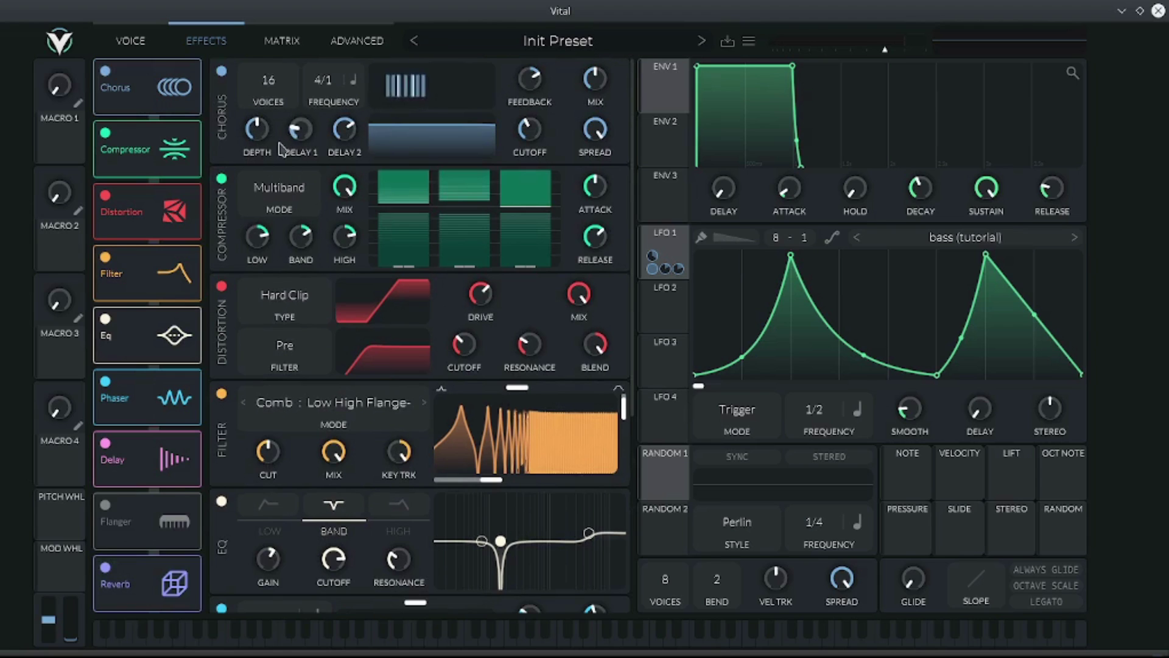
{"action": "left_click_drag", "start_coordinate": [271, 151], "coordinate": [272, 127]}
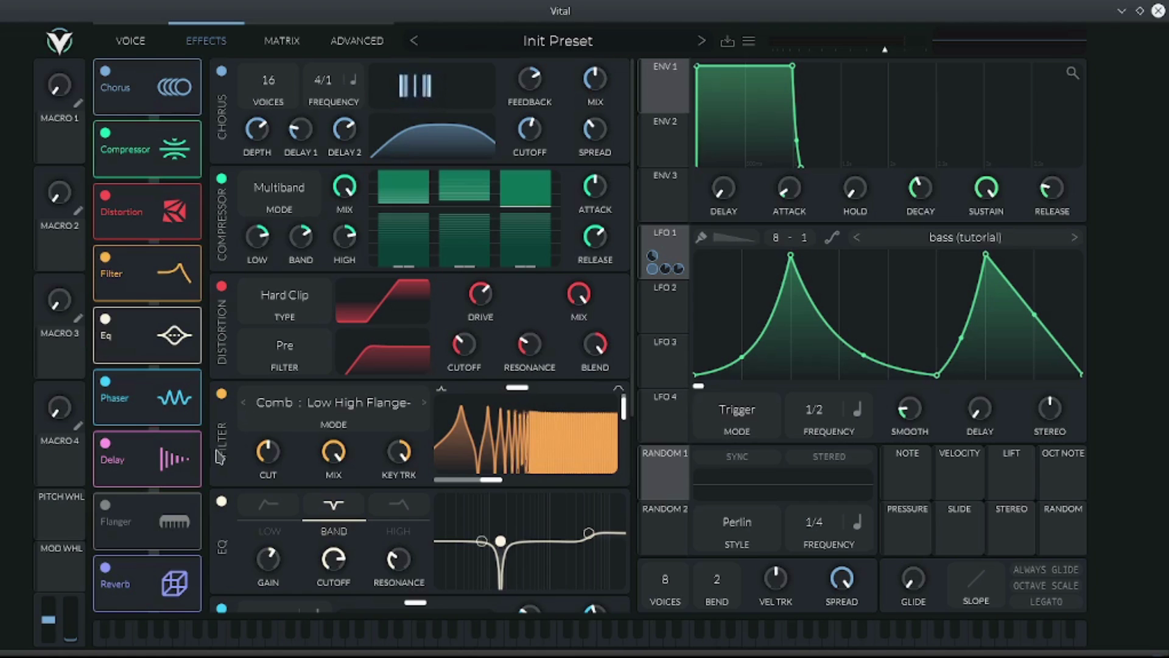
- Toggle the Reverb off and on again and place it directly after the Delay, ahead of the Flanger
{"action": "left_click", "coordinate": [106, 567]}
{"action": "scroll", "coordinate": [414, 499], "scroll_direction": "down", "scroll_amount": 3}
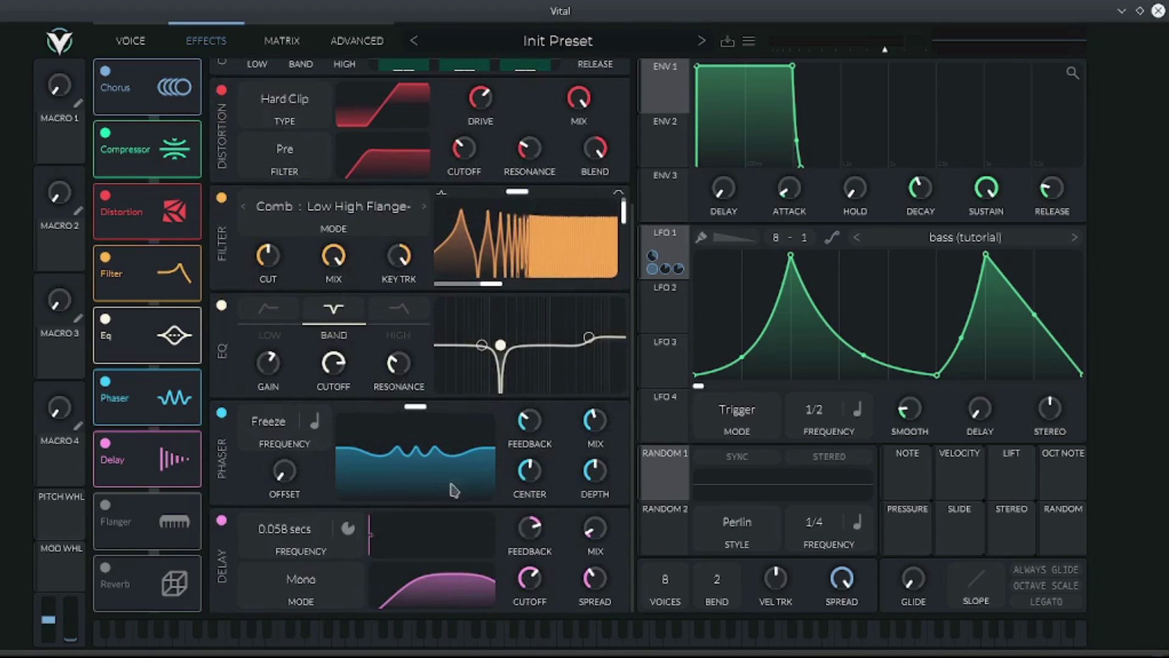
{"action": "left_click", "coordinate": [106, 567]}
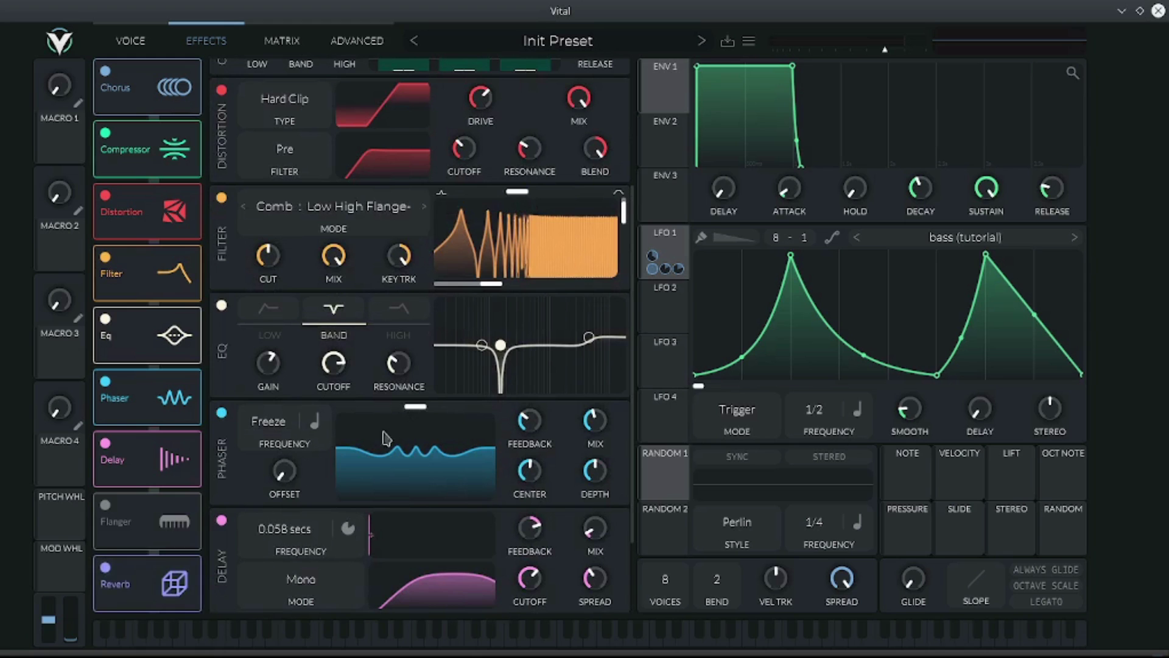
{"action": "left_click_drag", "start_coordinate": [126, 576], "coordinate": [135, 545]}
{"action": "scroll", "coordinate": [402, 416], "scroll_direction": "down", "scroll_amount": 2}
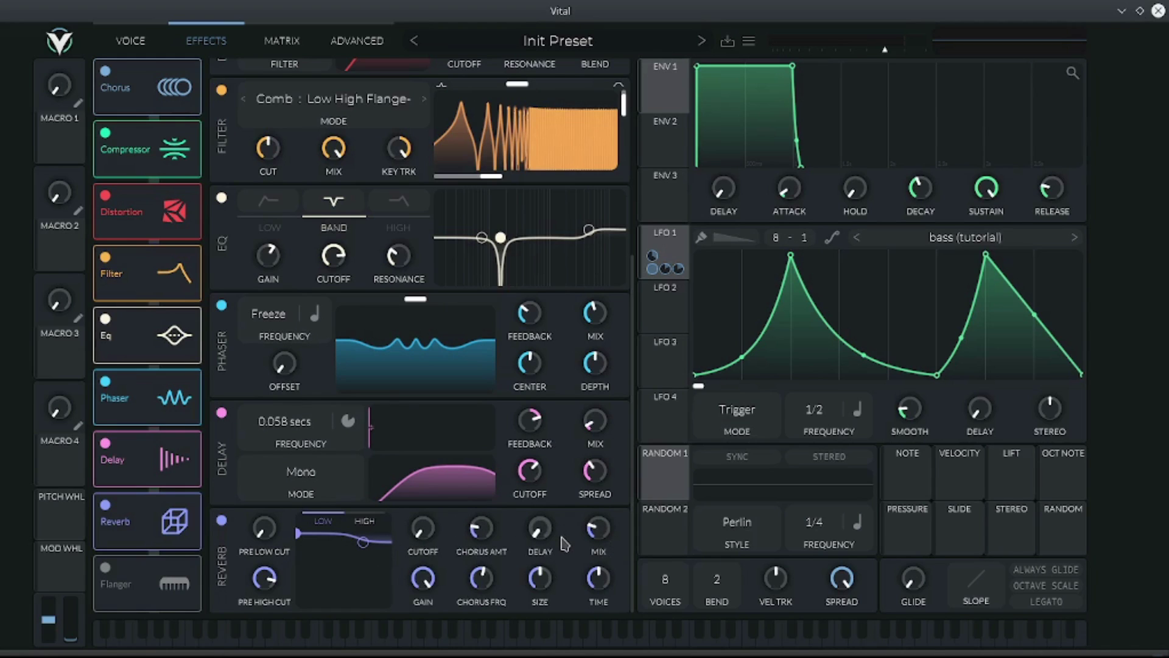
- Raise the reverb's delay slightly, shorten its time to about 0.44 seconds and lower its mix
{"action": "scroll", "coordinate": [558, 539], "scroll_direction": "down", "scroll_amount": 2}
{"action": "left_click", "coordinate": [130, 41]}
{"action": "left_click", "coordinate": [206, 41]}
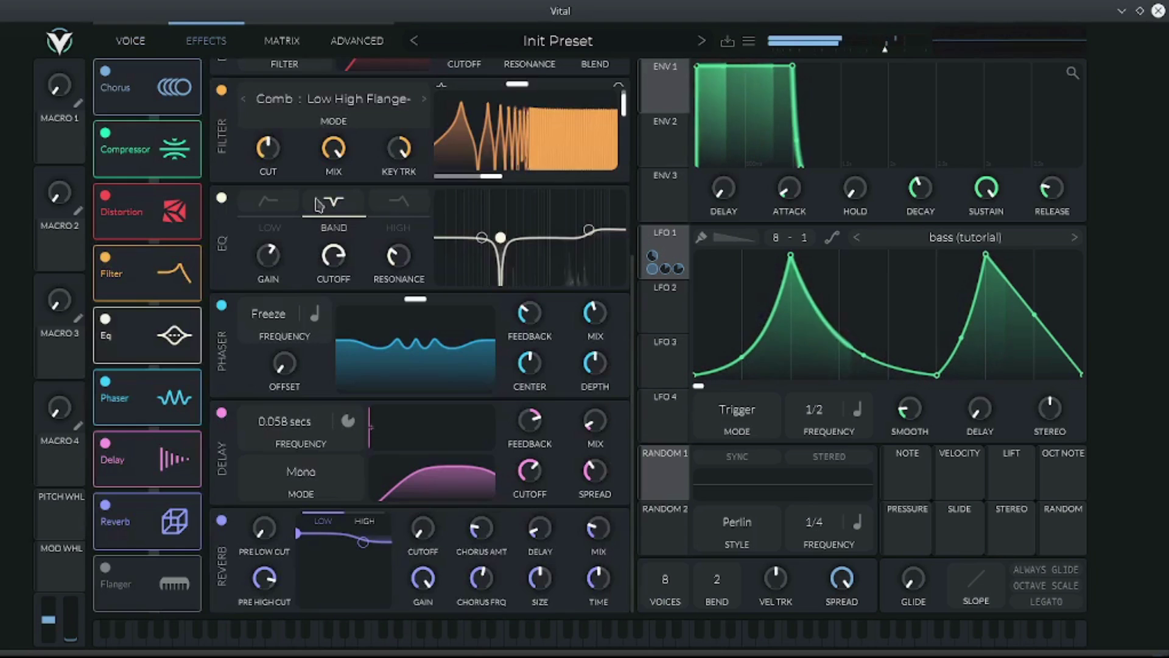
{"action": "mouse_move", "coordinate": [598, 586]}
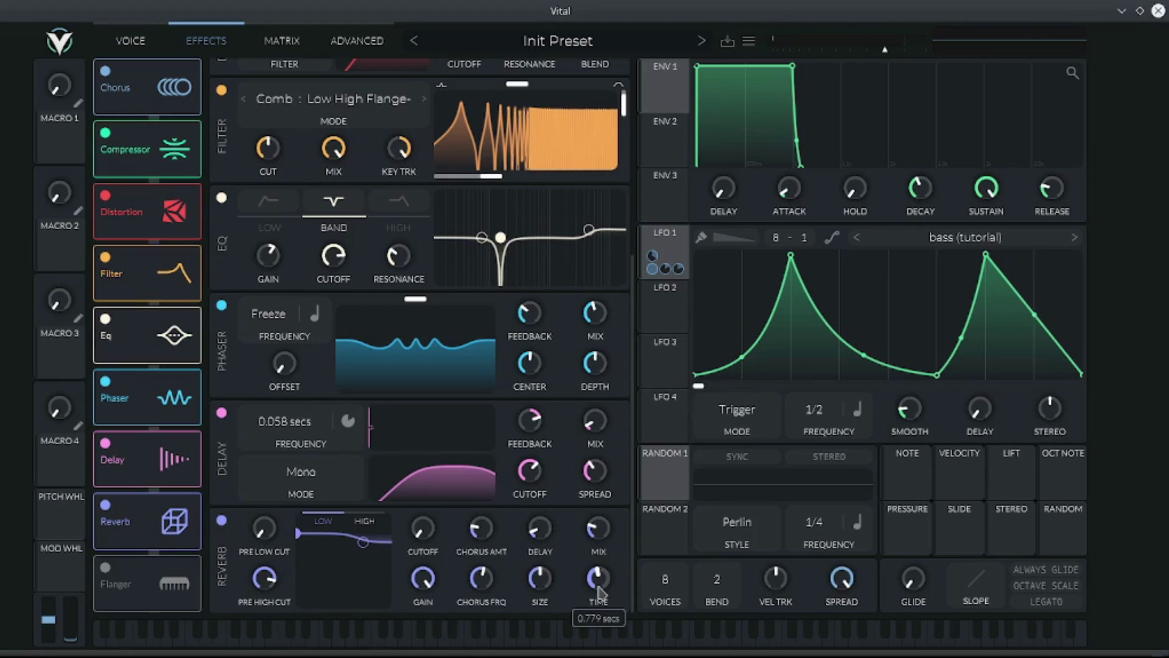
{"action": "scroll", "coordinate": [598, 592], "scroll_direction": "down", "scroll_amount": 5}
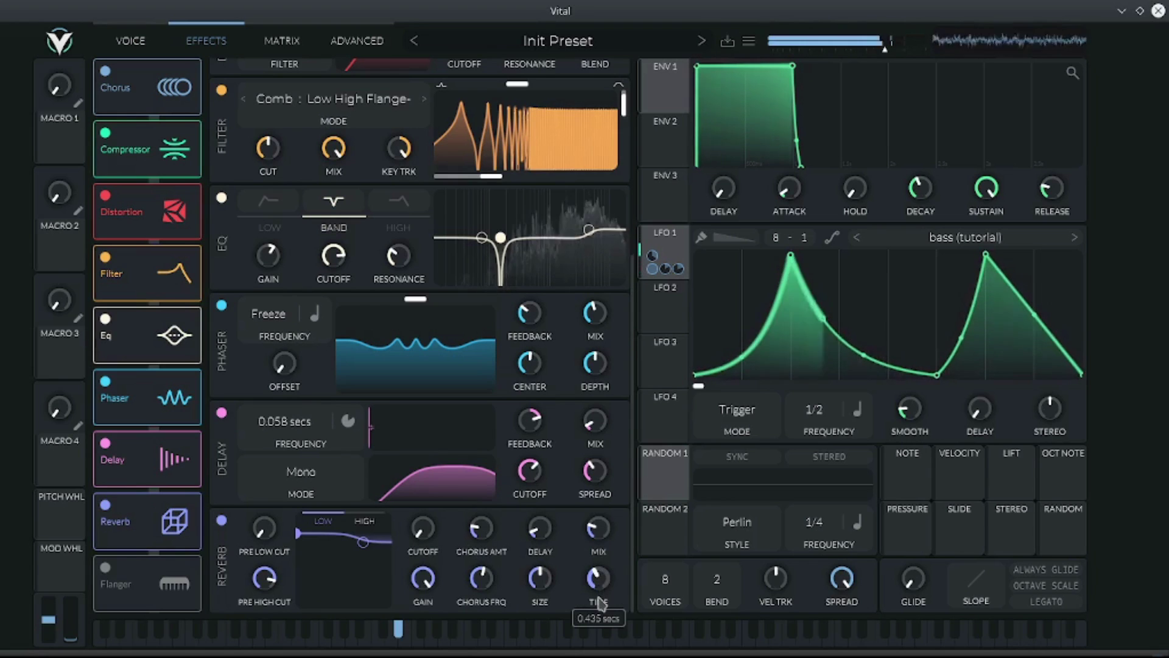
{"action": "scroll", "coordinate": [598, 600], "scroll_direction": "up", "scroll_amount": 1}
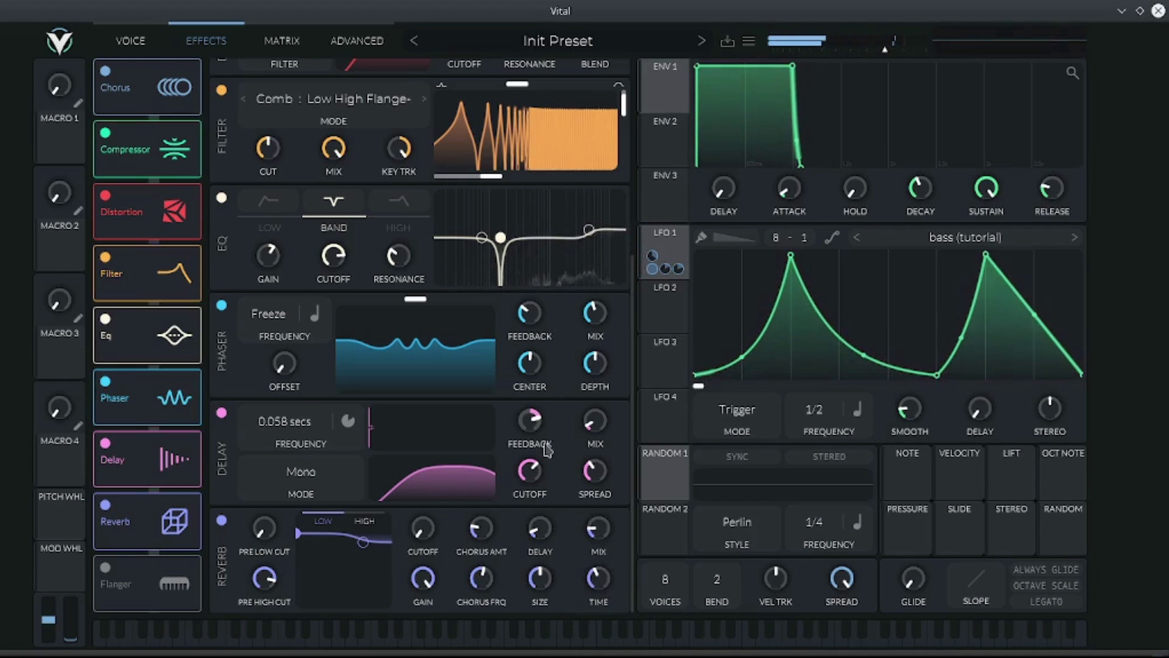
- Fine-tune the reverb by setting its mix to about 24% and readjusting its time
{"action": "scroll", "coordinate": [597, 529], "scroll_direction": "down", "scroll_amount": 1}
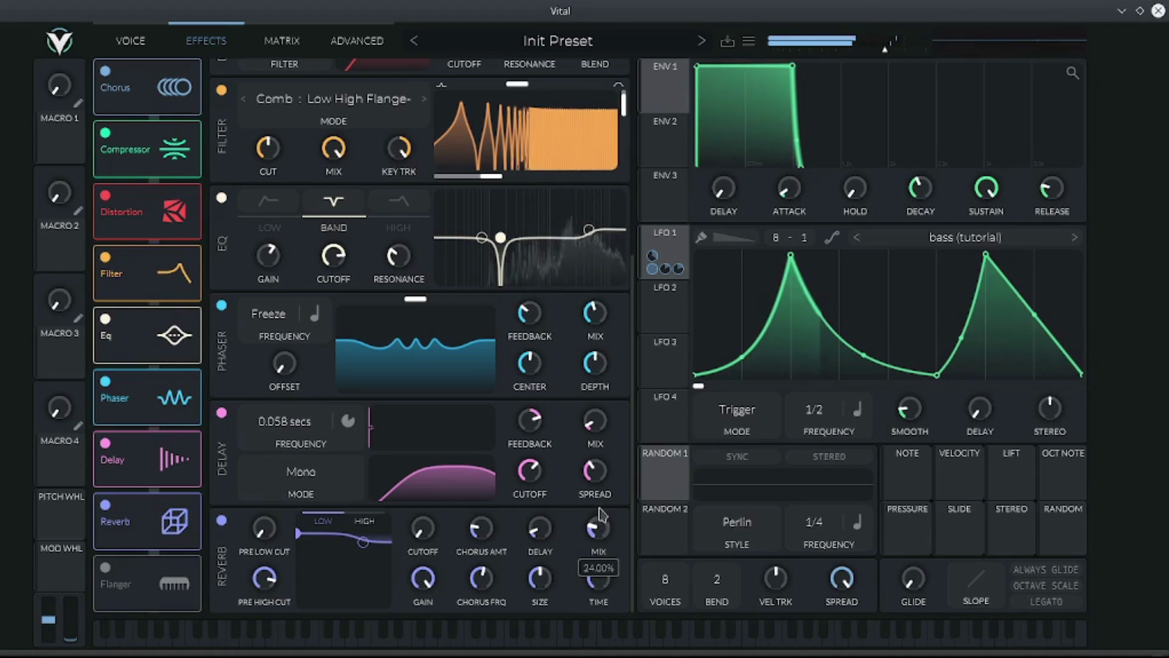
{"action": "scroll", "coordinate": [598, 582], "scroll_direction": "up", "scroll_amount": 2}
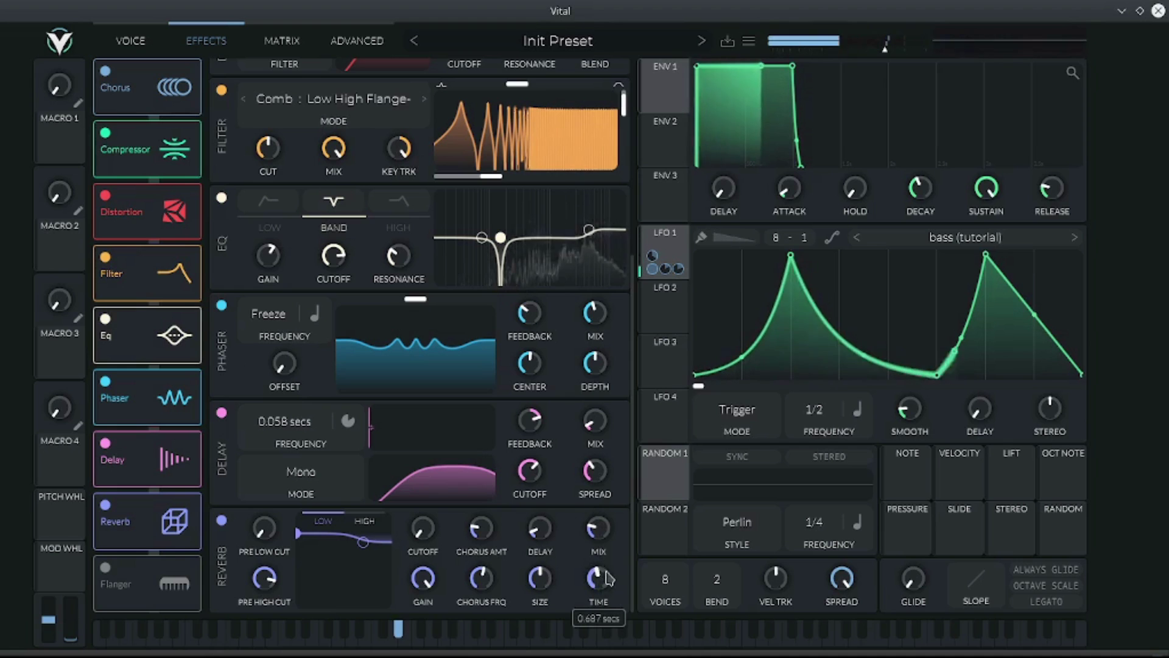
{"action": "scroll", "coordinate": [613, 542], "scroll_direction": "down", "scroll_amount": 4}
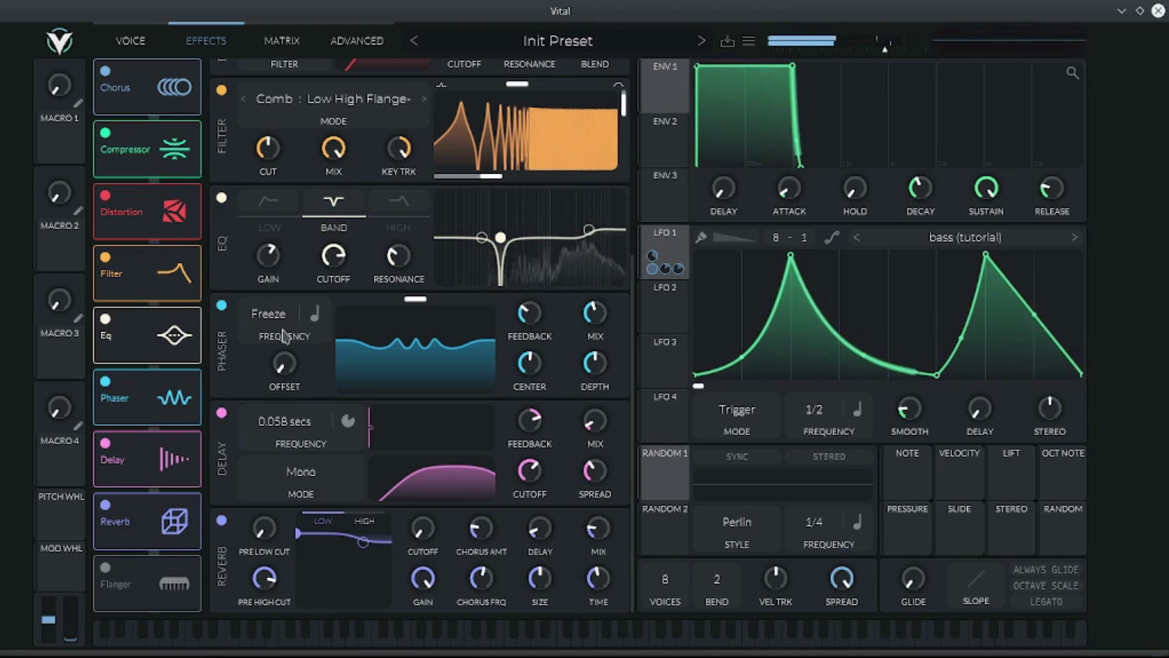
- Enable Filter 1 on the voice page and set its type to Phaser : Positive
{"action": "left_click", "coordinate": [96, 43]}
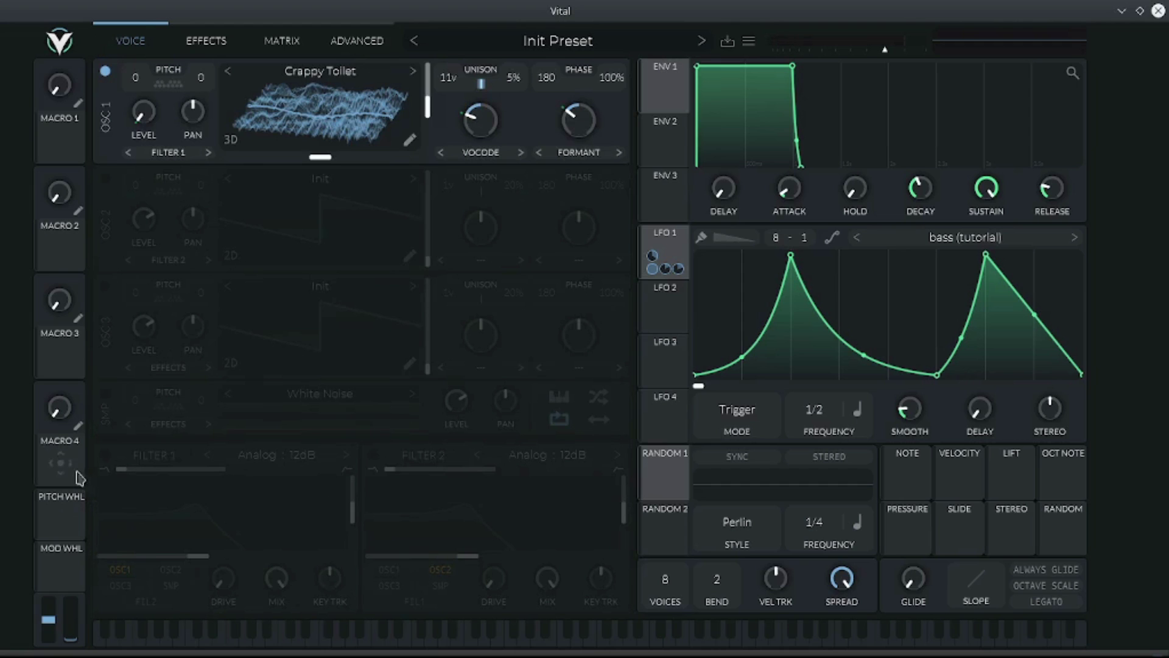
{"action": "left_click", "coordinate": [104, 455]}
{"action": "left_click", "coordinate": [275, 452]}
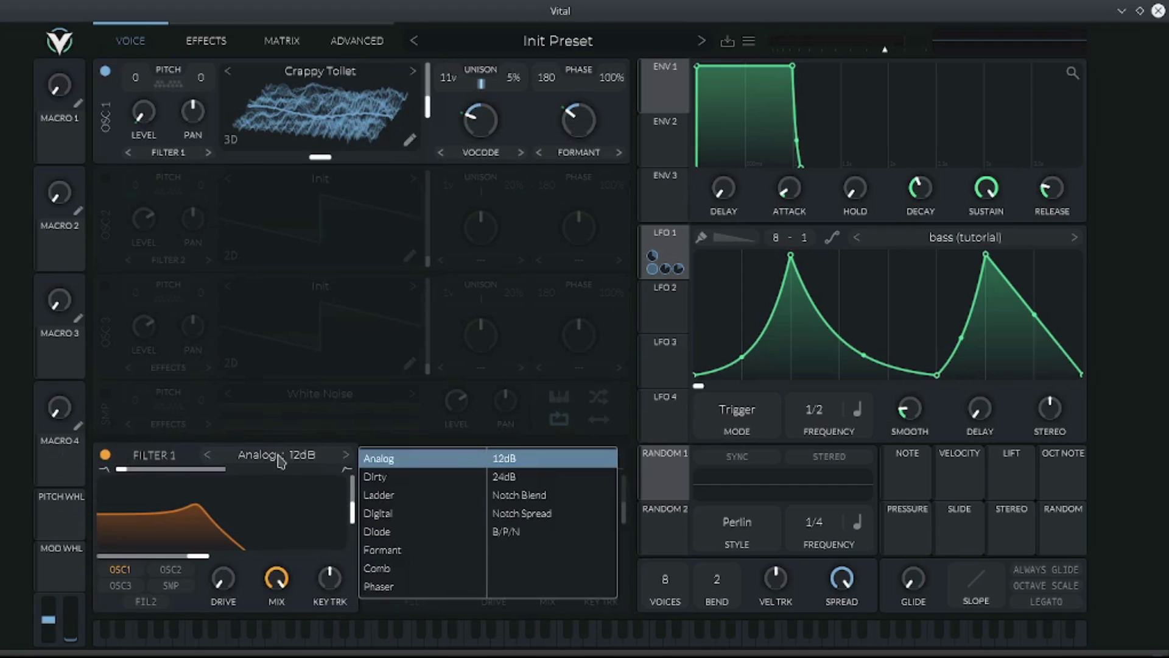
{"action": "left_click", "coordinate": [448, 587]}
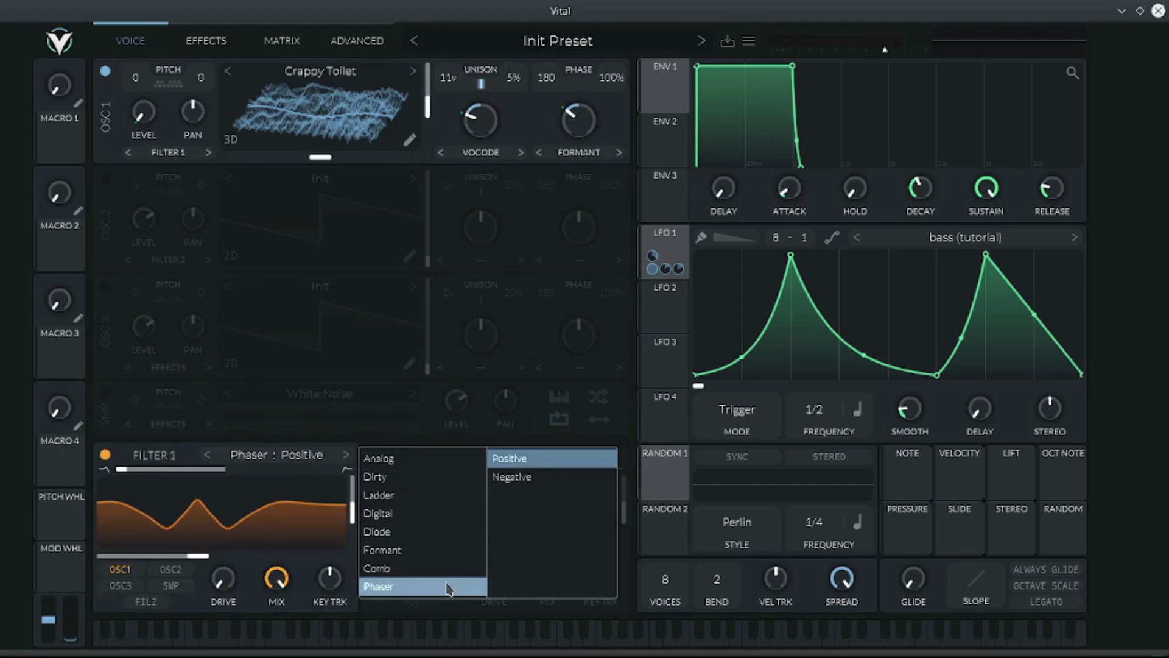
- Raise Filter 1's blend to its maximum, then shape its response by dropping resonance to 0% and adjusting the cutoff
{"action": "left_click_drag", "start_coordinate": [122, 469], "coordinate": [377, 473]}
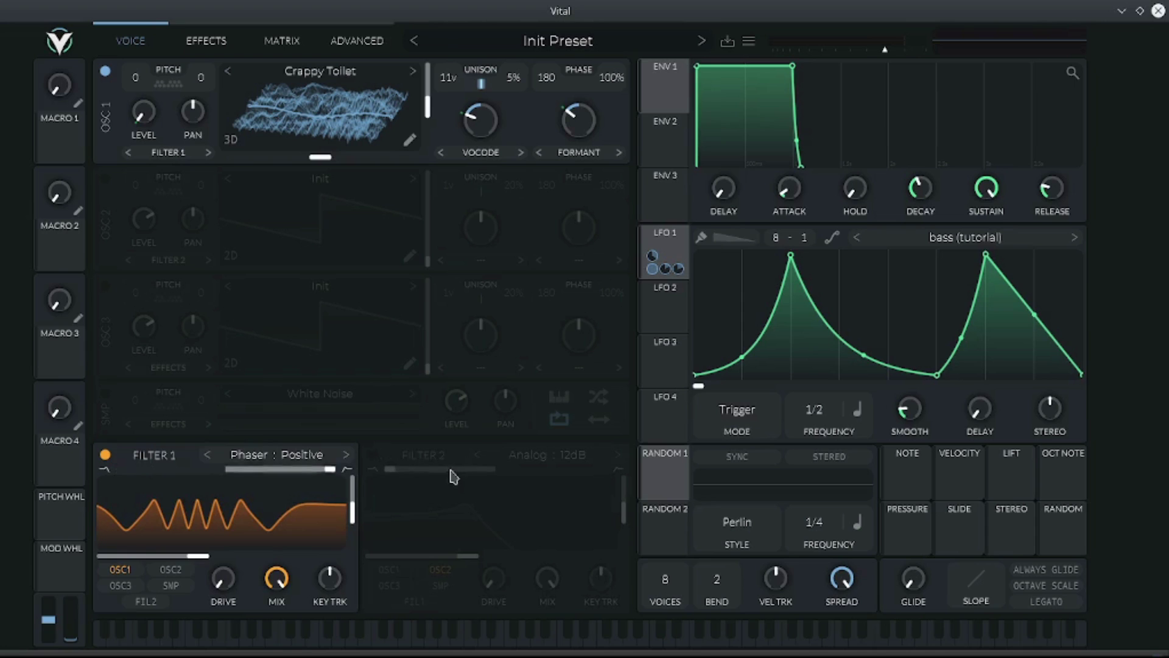
{"action": "left_click_drag", "start_coordinate": [270, 511], "coordinate": [260, 551]}
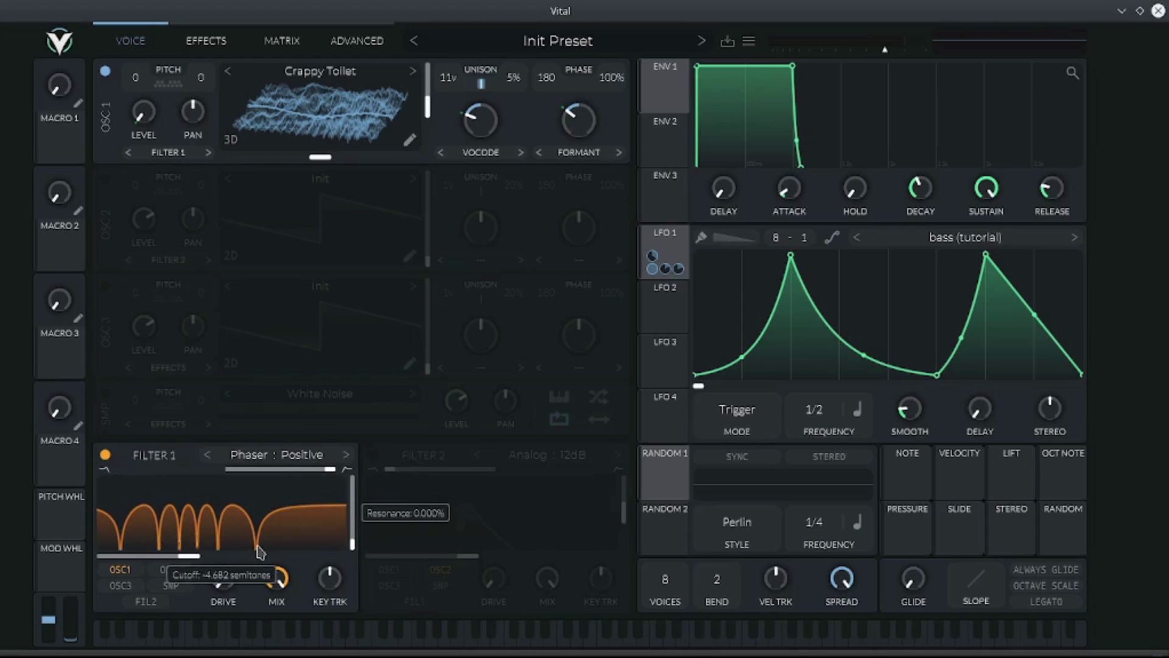
{"action": "left_click_drag", "start_coordinate": [197, 524], "coordinate": [188, 538]}
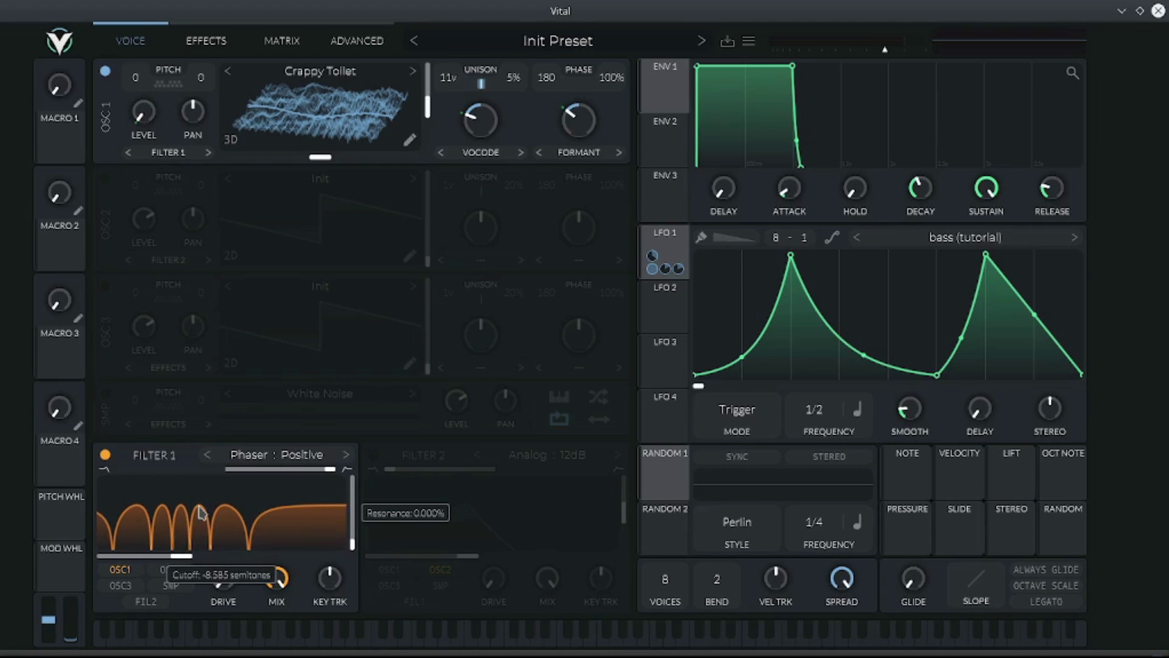
{"action": "left_click_drag", "start_coordinate": [192, 553], "coordinate": [217, 543]}
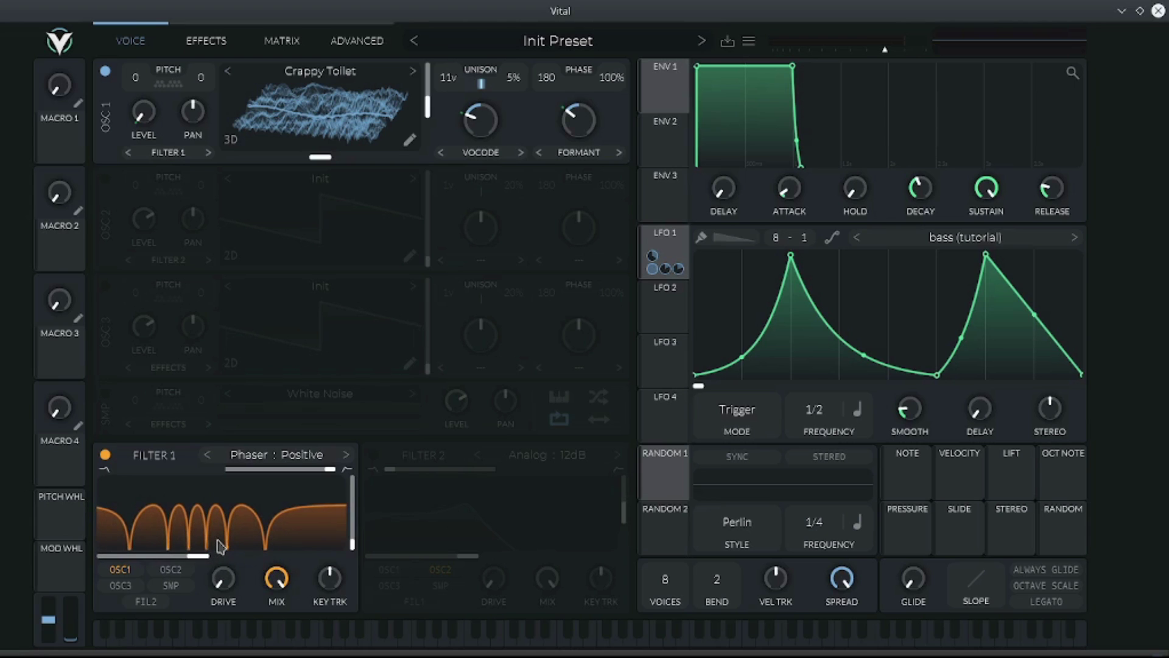
- Enter an exact, higher cutoff value for Filter 1
{"action": "right_click", "coordinate": [218, 551]}
{"action": "left_click", "coordinate": [243, 598]}
{"action": "type", "text": "0"}
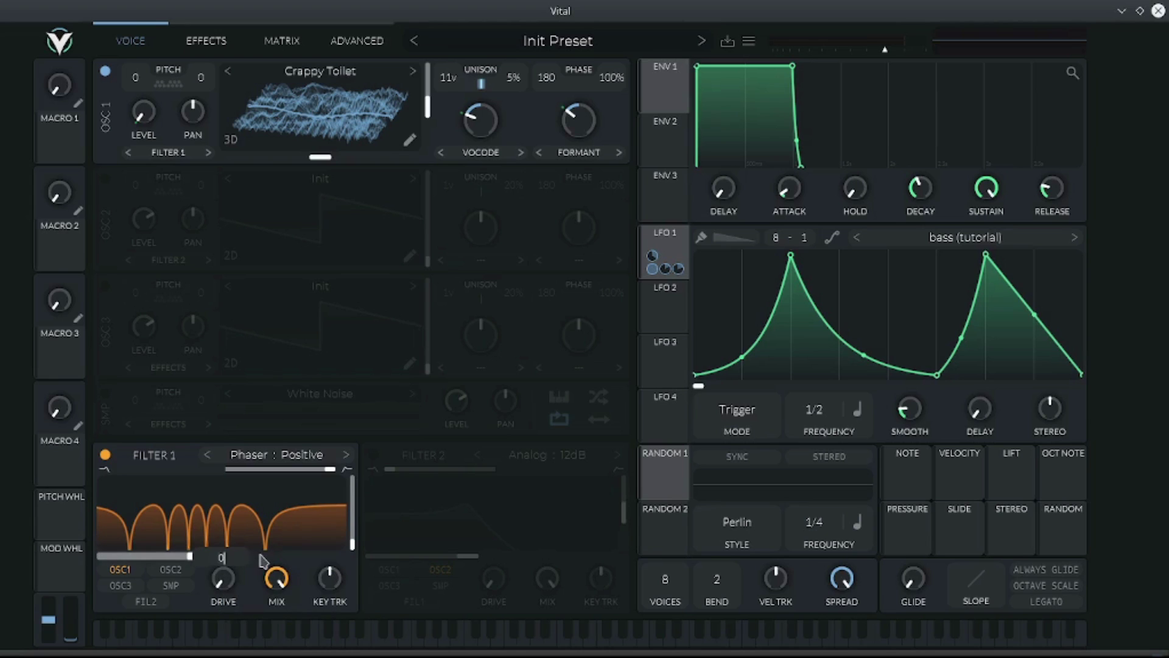
{"action": "type", "text": "5"}
{"action": "key", "text": "Return"}
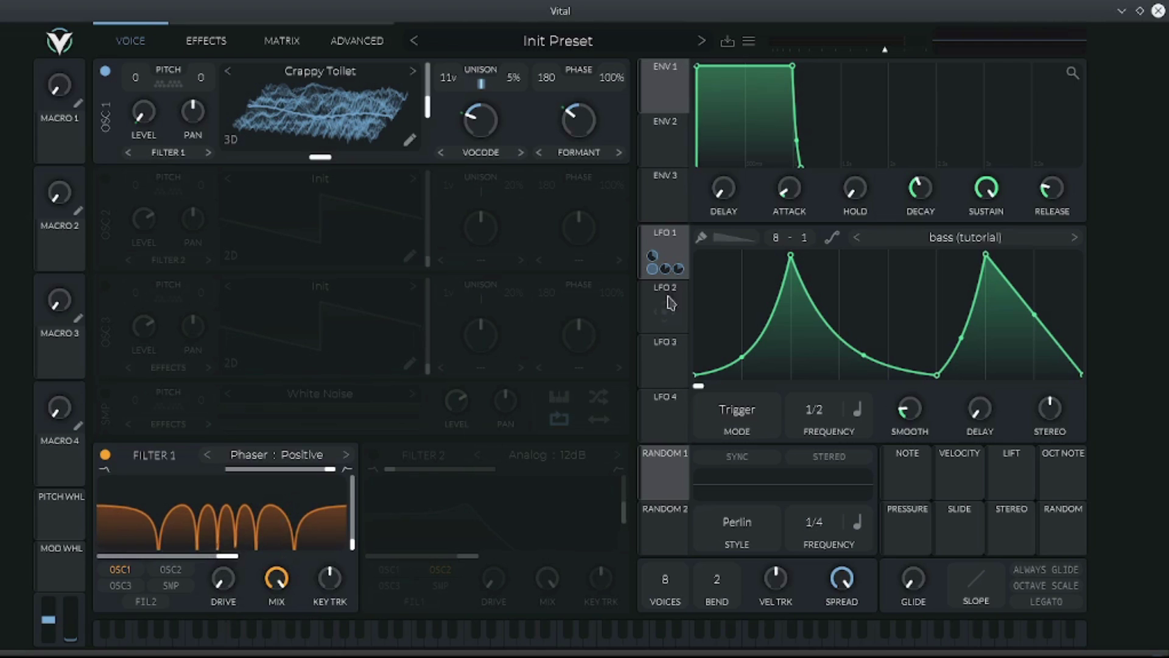
- Modulate Filter 1's cutoff with LFO 1 and reduce the modulation amount
{"action": "left_click_drag", "start_coordinate": [670, 254], "coordinate": [529, 369]}
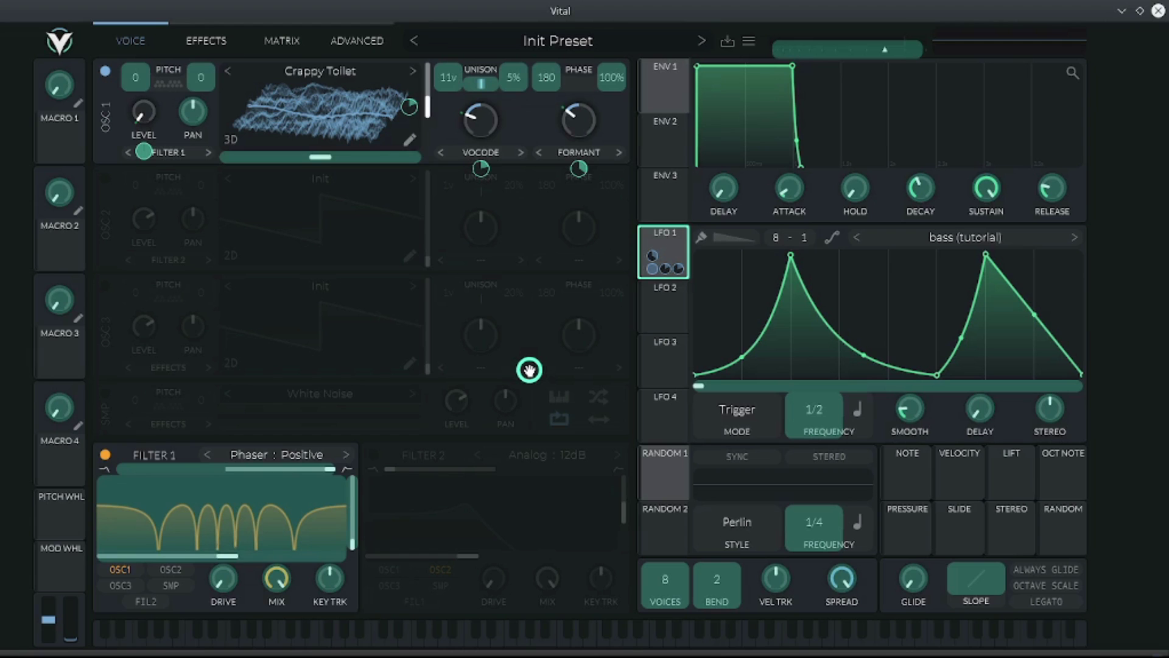
{"action": "left_click_drag", "start_coordinate": [530, 370], "coordinate": [221, 537]}
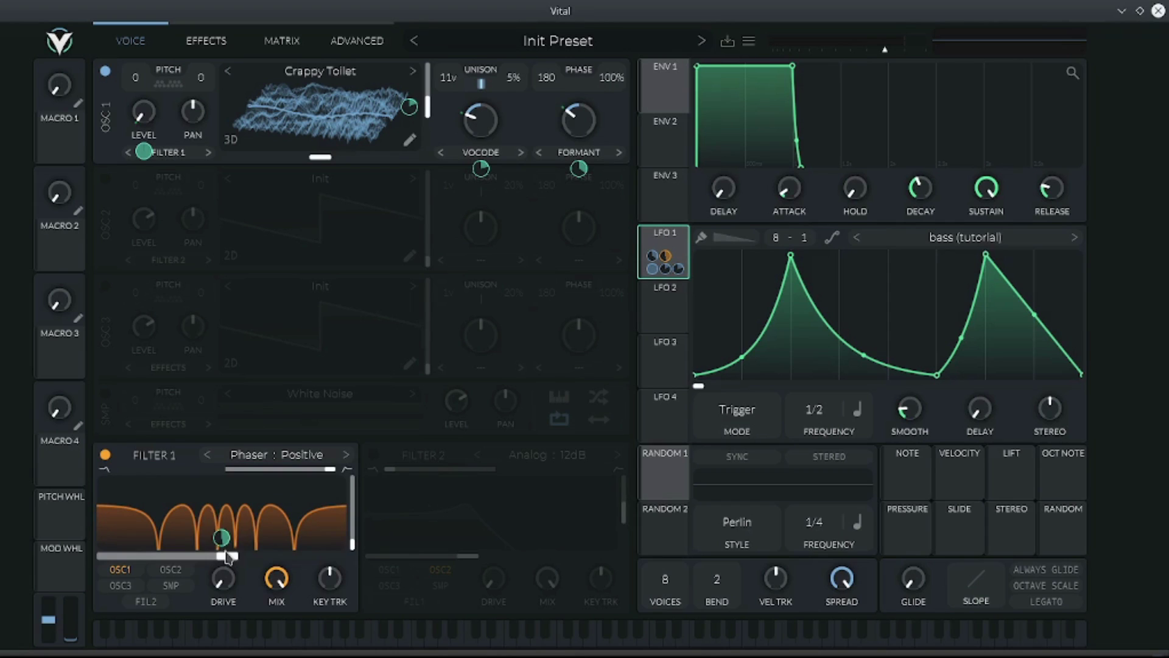
{"action": "mouse_move", "coordinate": [229, 543]}
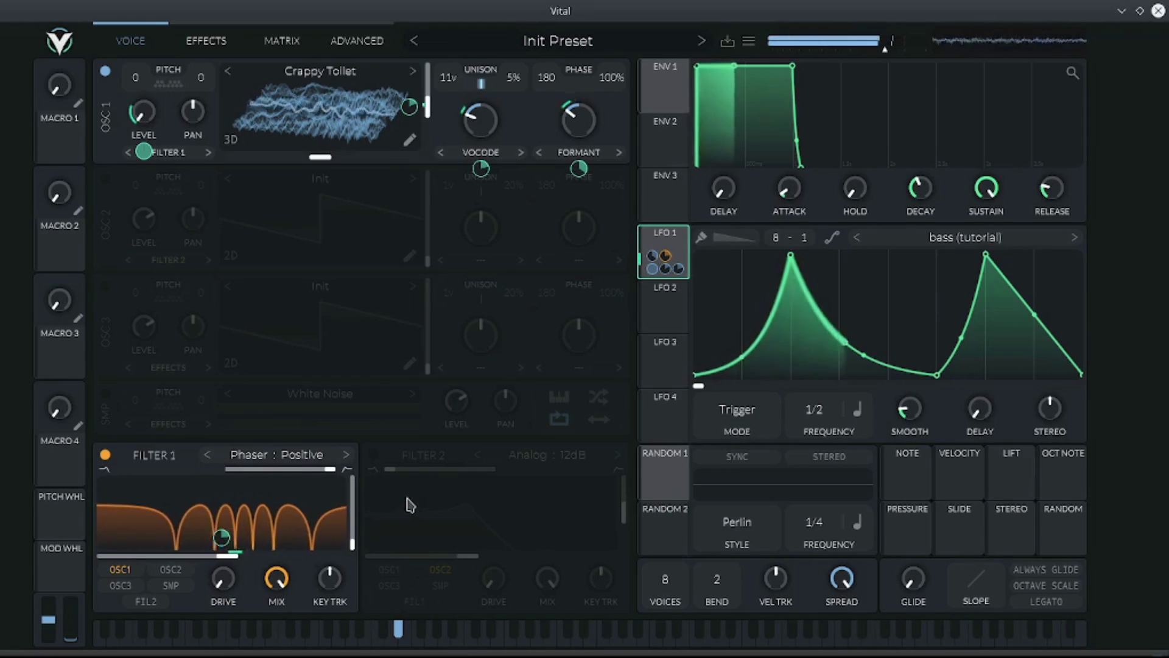
- Raise Filter 1's resonance to about 51% and modulate it with LFO 1
{"action": "left_click_drag", "start_coordinate": [352, 536], "coordinate": [354, 474]}
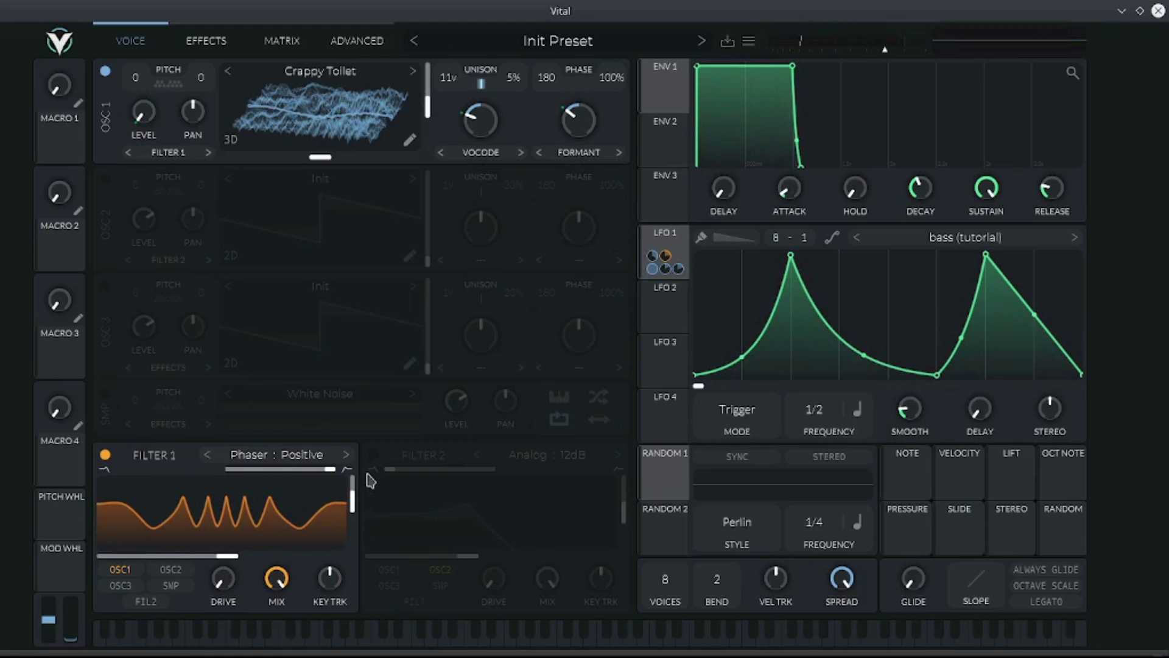
{"action": "left_click_drag", "start_coordinate": [670, 252], "coordinate": [336, 516]}
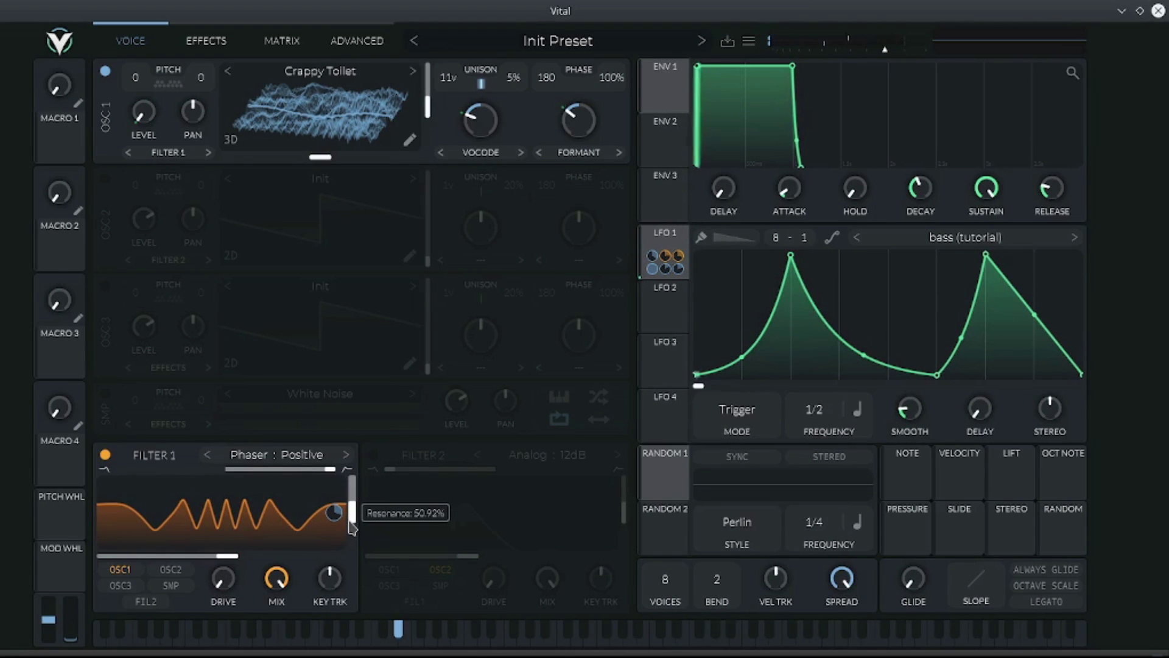
{"action": "left_click", "coordinate": [351, 41]}
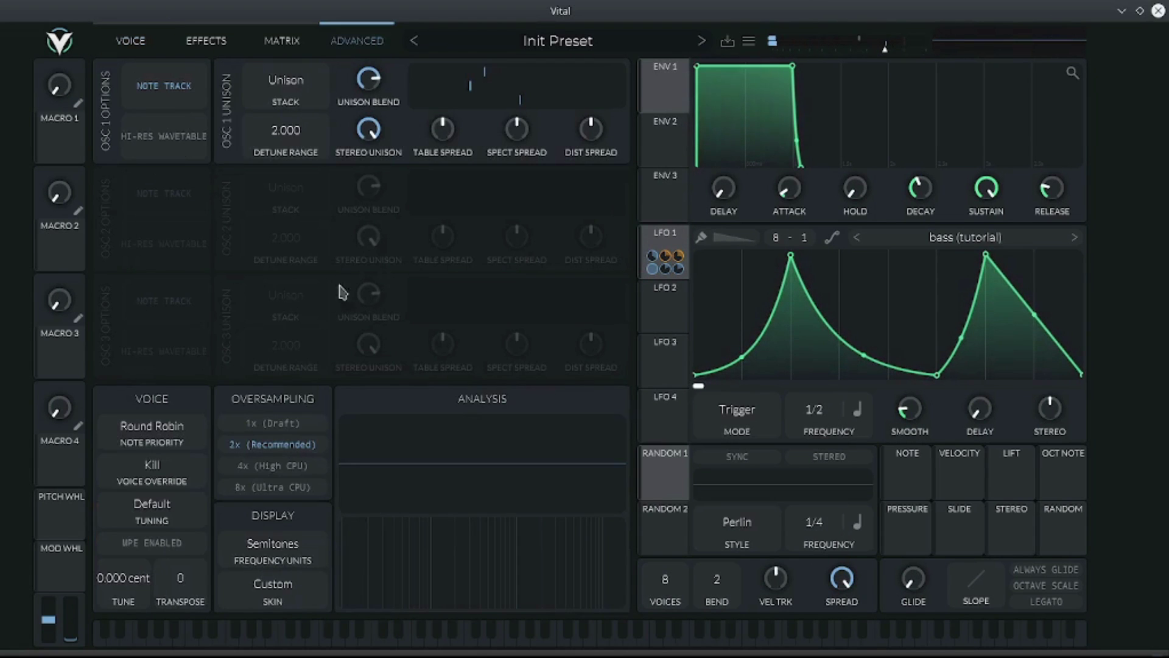
{"action": "left_click", "coordinate": [134, 36]}
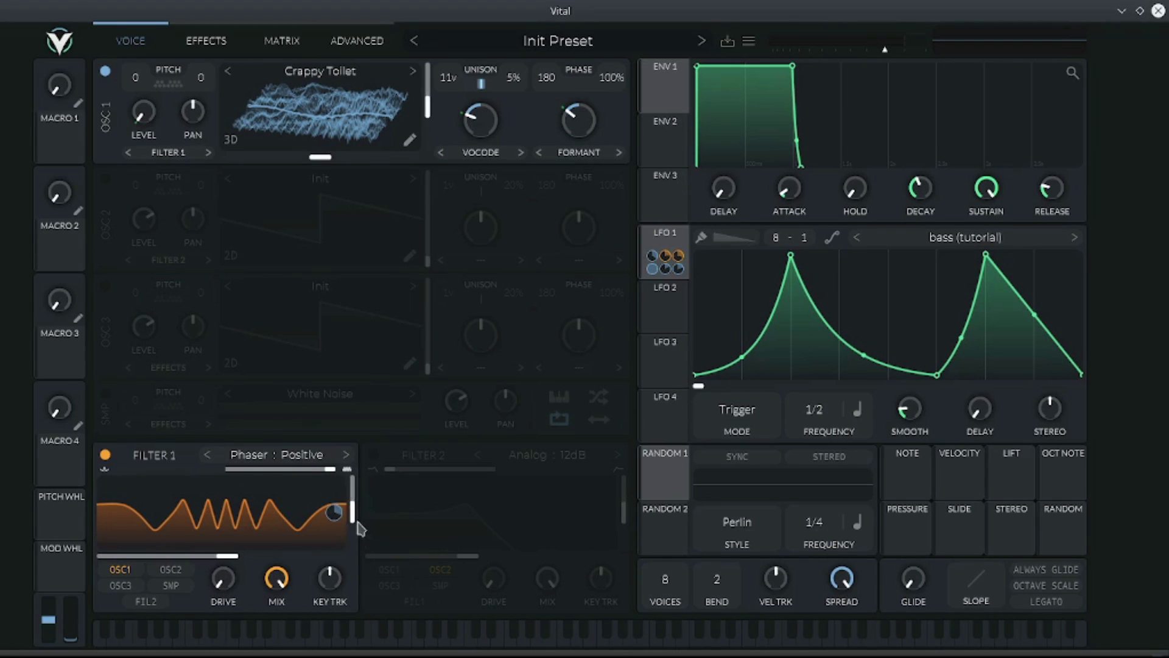
{"action": "mouse_move", "coordinate": [333, 516]}
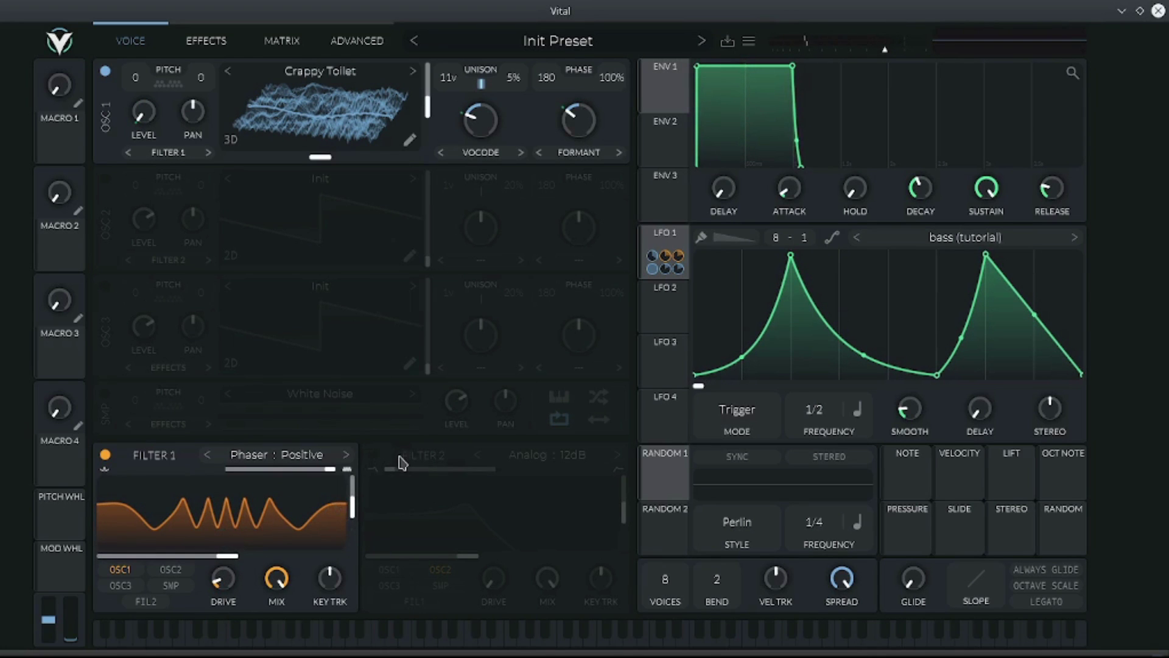
- Enable Filter 2 and set its type to Comb : Low High Comb
{"action": "left_click", "coordinate": [373, 455]}
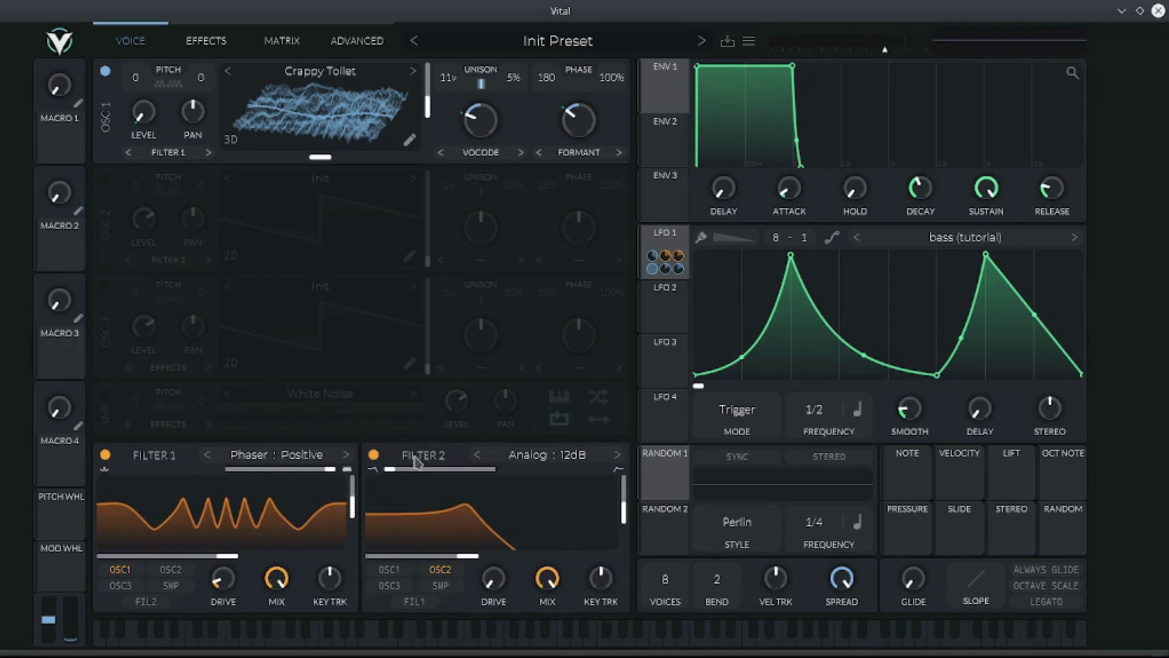
{"action": "left_click", "coordinate": [525, 459]}
{"action": "left_click", "coordinate": [664, 568]}
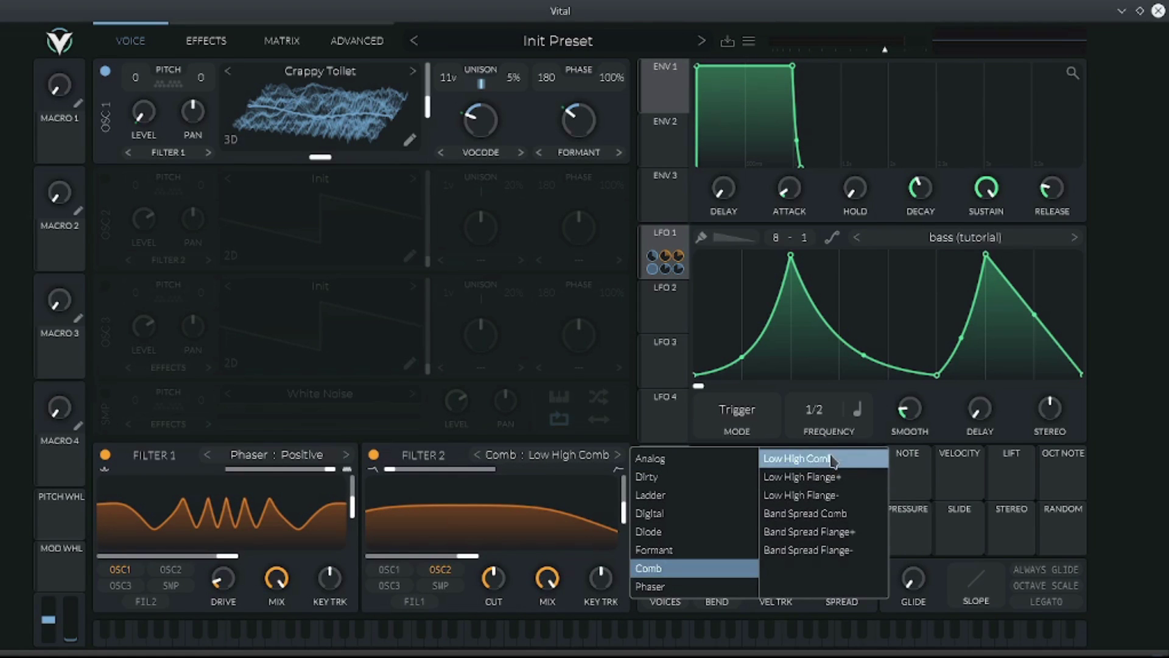
- Move Filter 2's blend to the middle and raise its resonance and key tracking
{"action": "left_click_drag", "start_coordinate": [392, 470], "coordinate": [522, 475]}
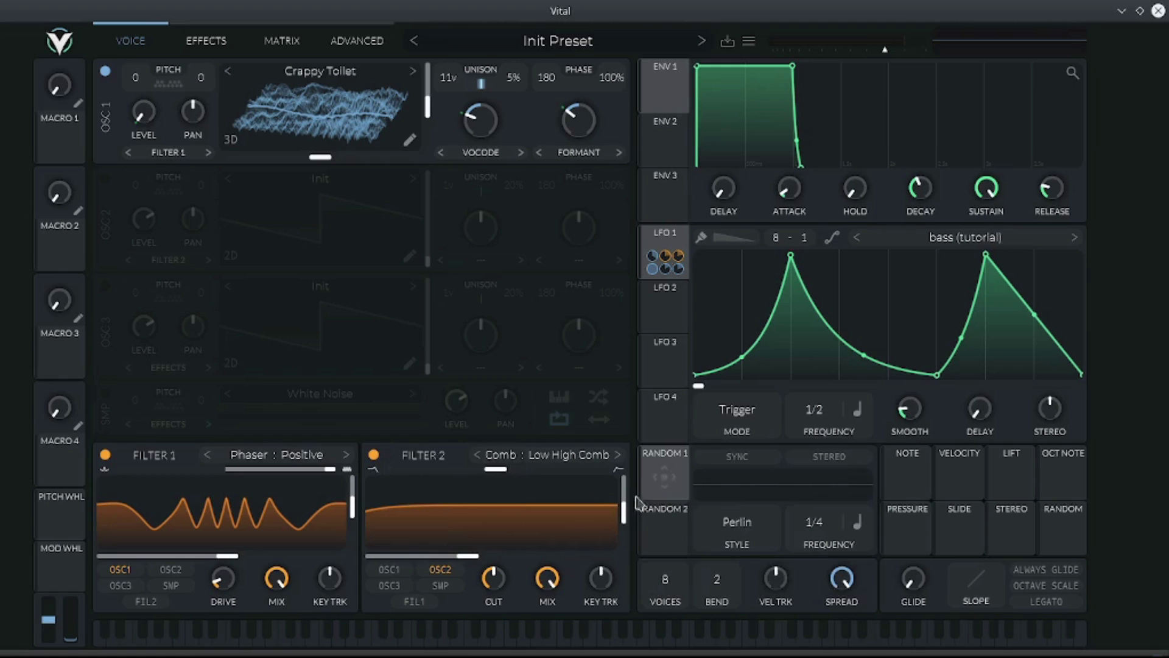
{"action": "left_click_drag", "start_coordinate": [631, 532], "coordinate": [631, 503]}
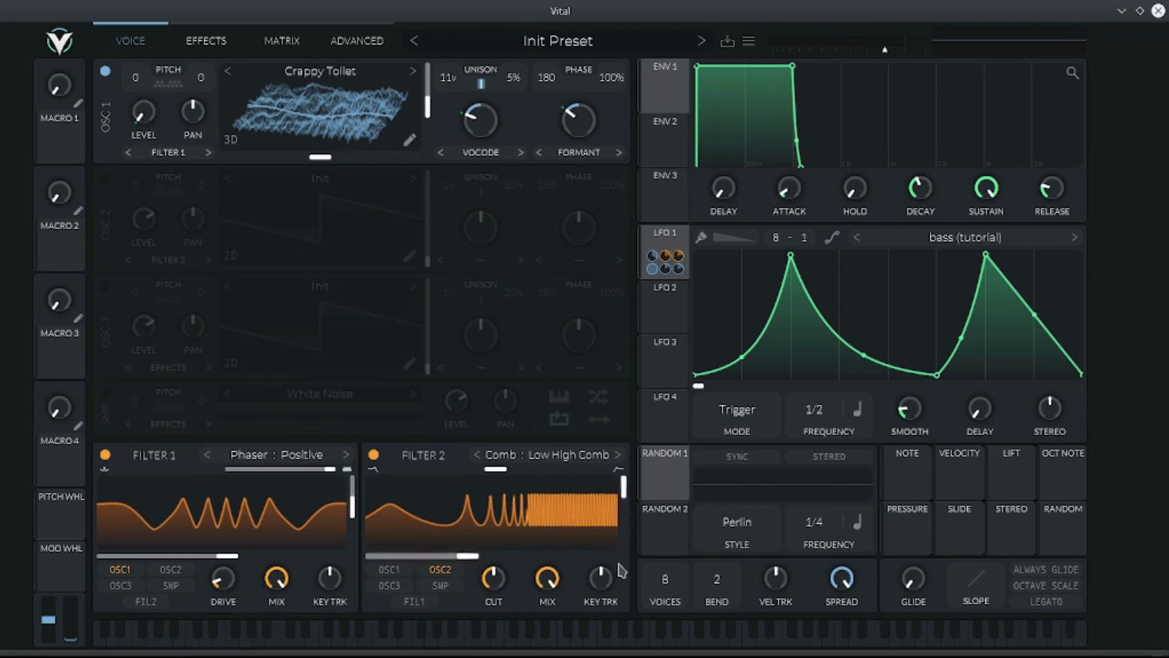
{"action": "left_click_drag", "start_coordinate": [618, 580], "coordinate": [672, 431]}
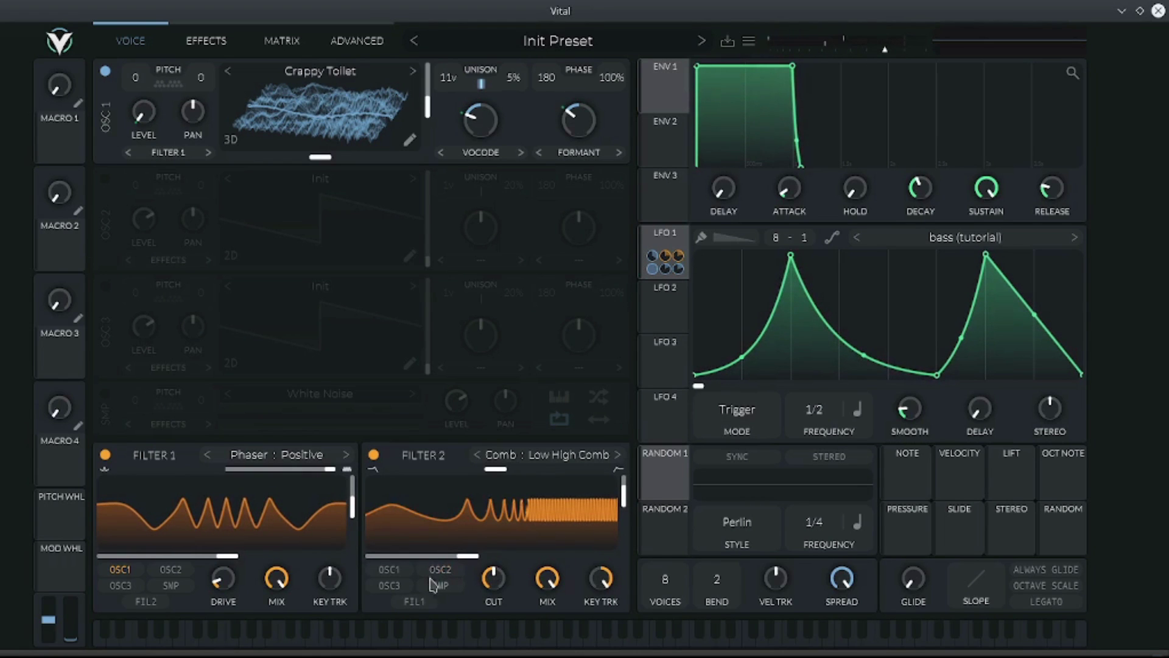
- Route oscillator 1 into Filter 2 alongside Filter 1 and lower Filter 2's mix
{"action": "left_click", "coordinate": [388, 575]}
{"action": "left_click", "coordinate": [388, 575]}
{"action": "left_click_drag", "start_coordinate": [550, 579], "coordinate": [549, 589]}
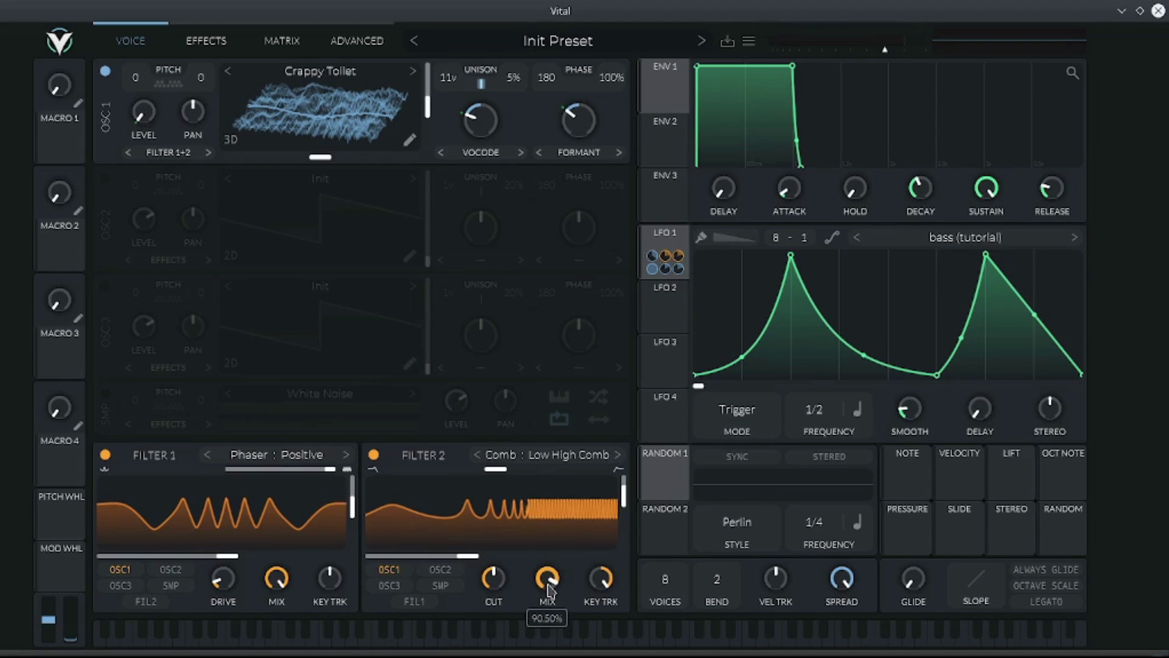
{"action": "left_click_drag", "start_coordinate": [549, 590], "coordinate": [556, 629]}
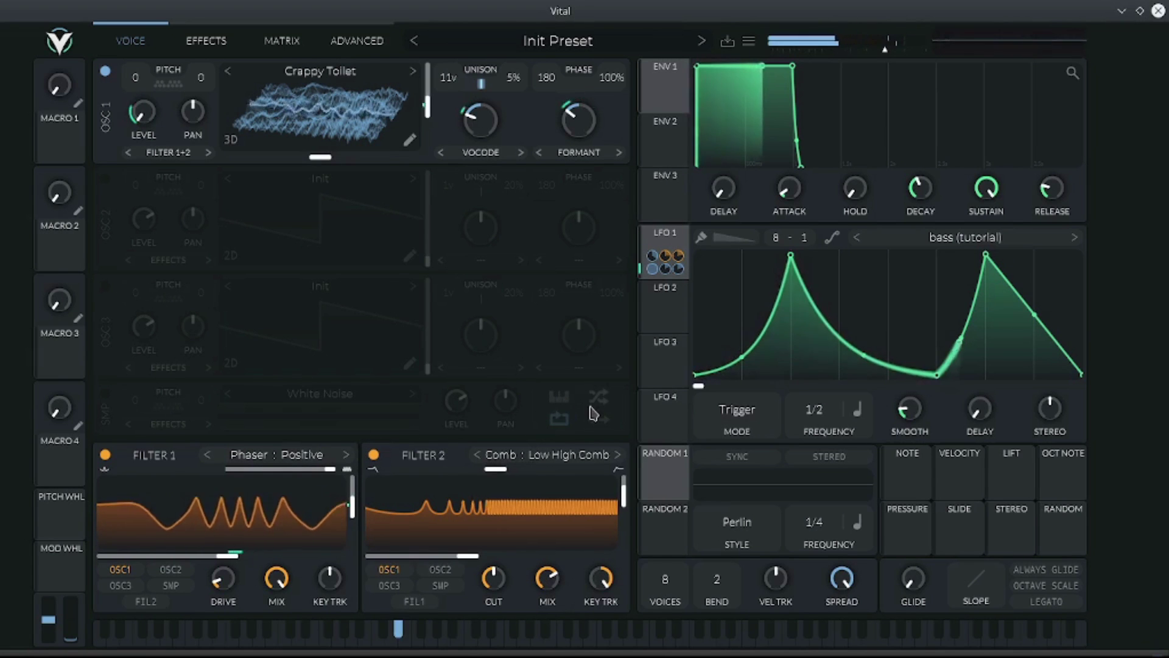
{"action": "left_click", "coordinate": [192, 41]}
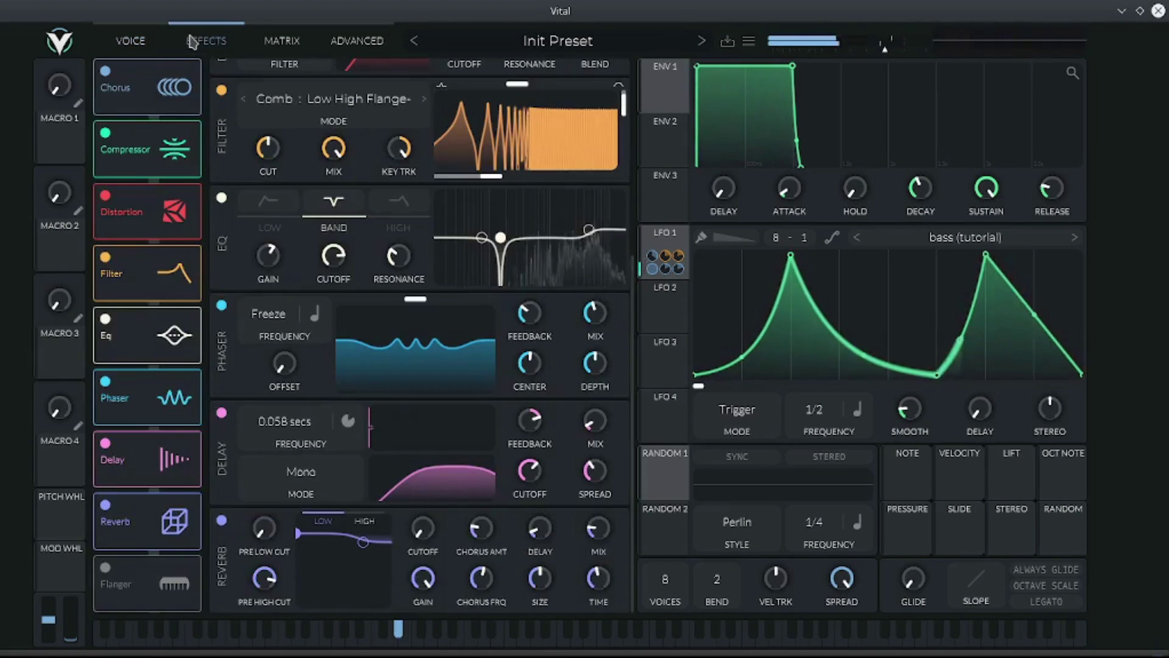
{"action": "left_click", "coordinate": [130, 41]}
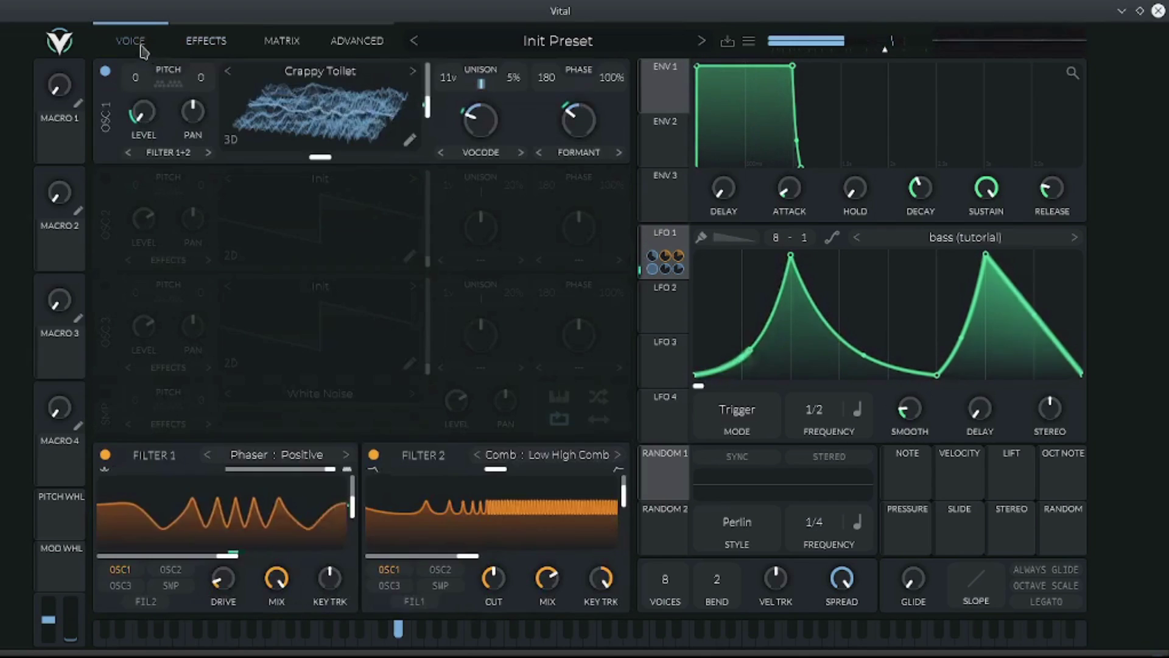
{"action": "left_click", "coordinate": [206, 42]}
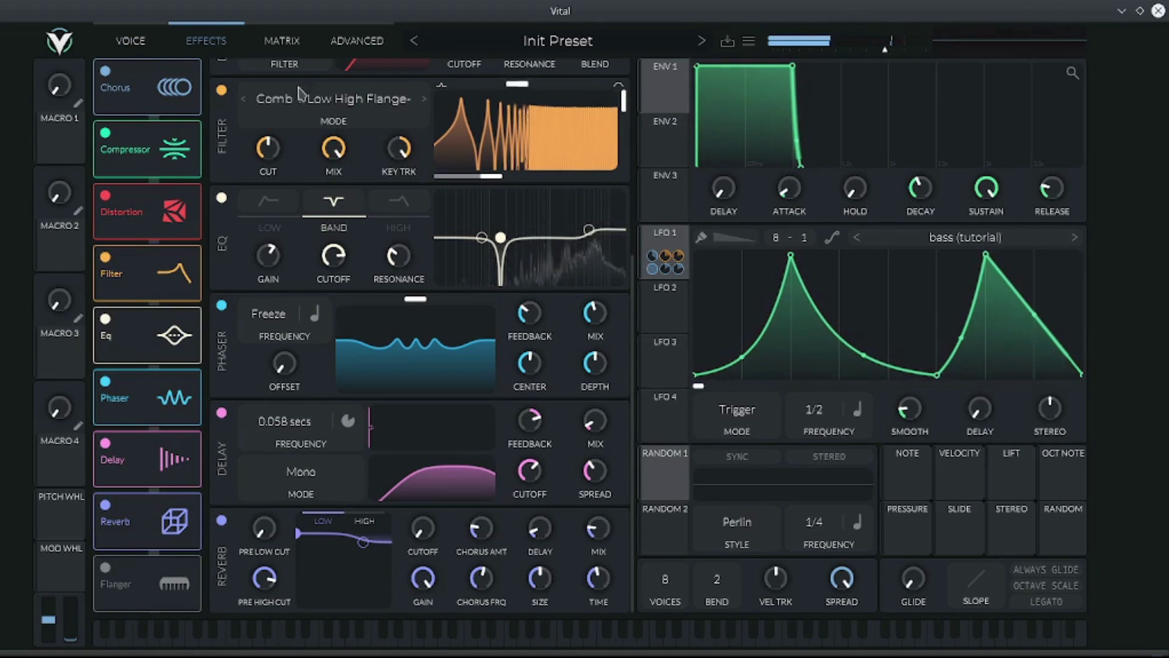
{"action": "left_click", "coordinate": [125, 41]}
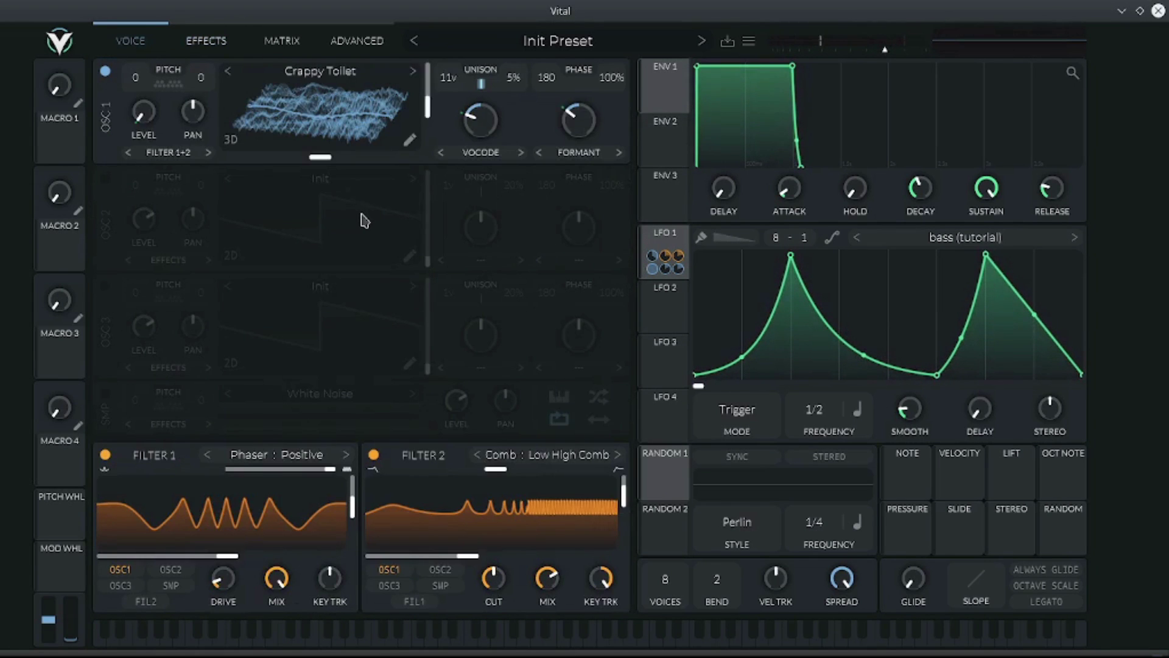